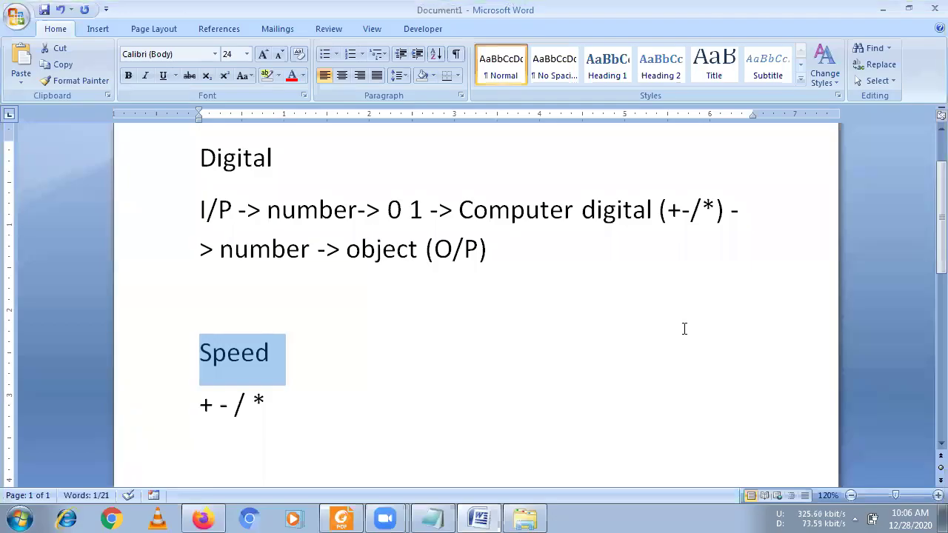
# Select the word Speed by dragging across it and by double-clicking it
pyautogui.click(295, 354)
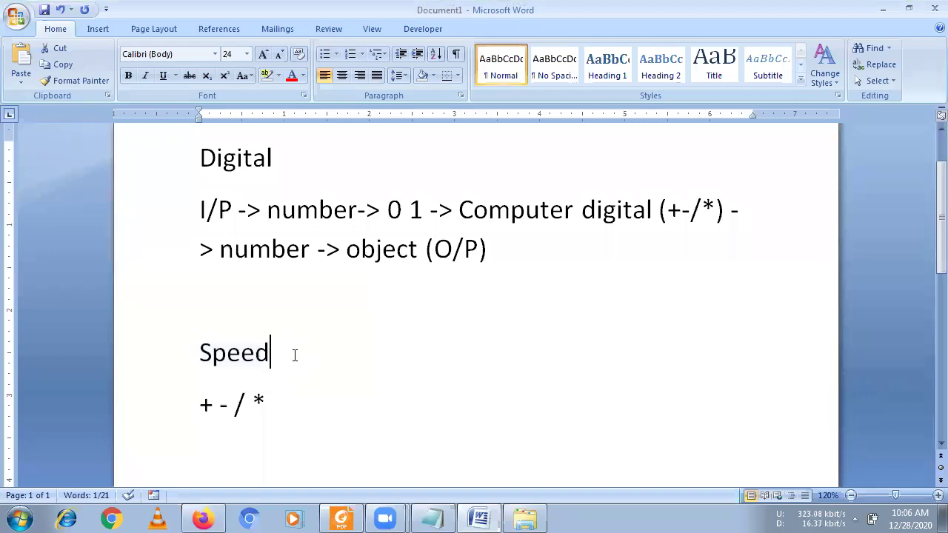
pyautogui.moveTo(201, 354); pyautogui.dragTo(282, 355)
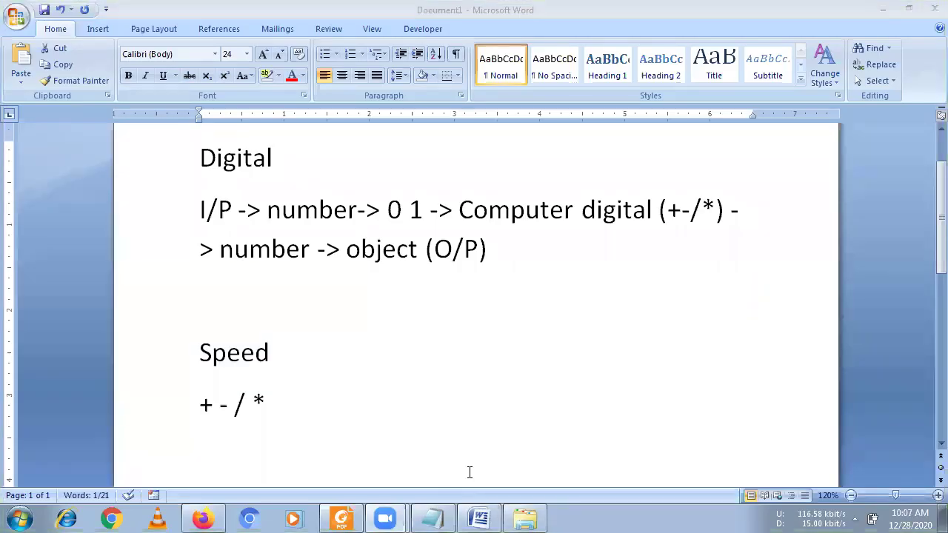
pyautogui.doubleClick(282, 350)
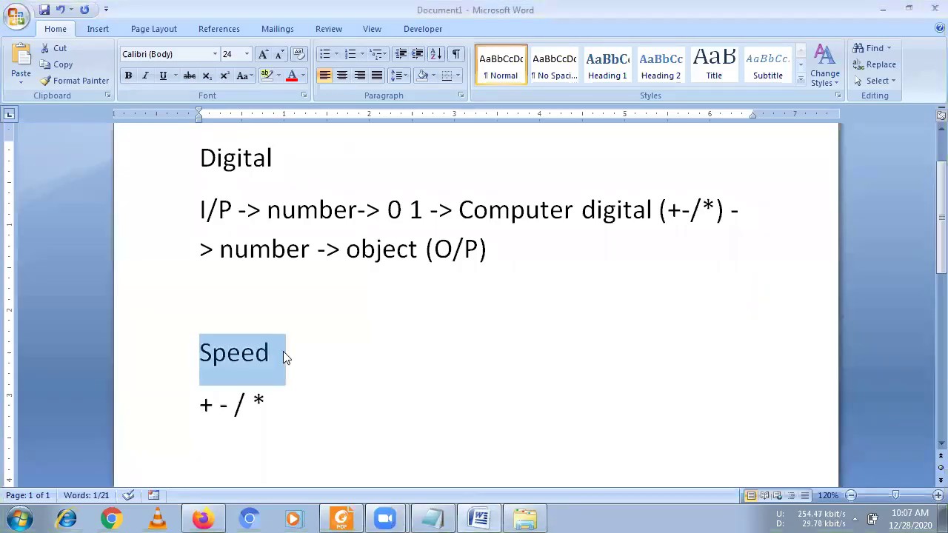
pyautogui.click(268, 210)
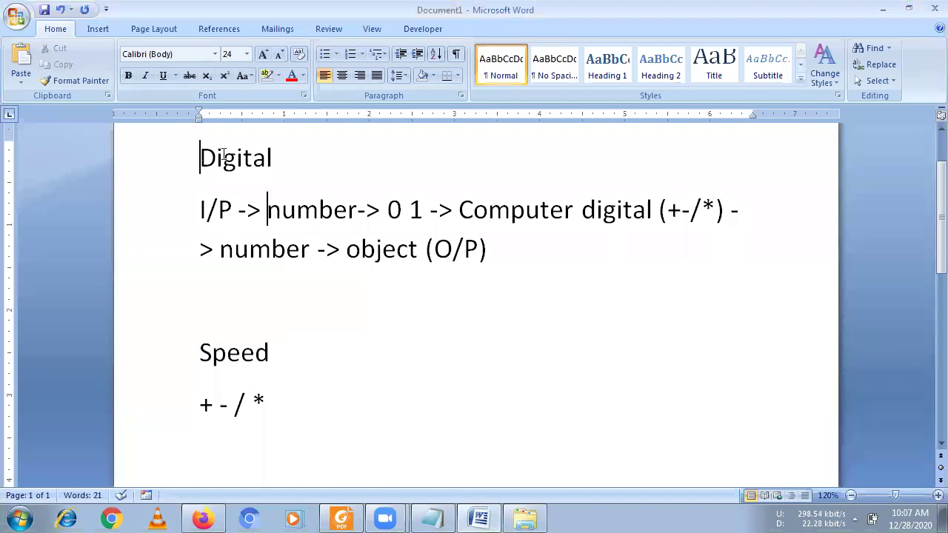
# Select the Digital heading, part of the I/P line, a second-line word, then the Speed paragraph
pyautogui.moveTo(200, 158); pyautogui.dragTo(278, 157)
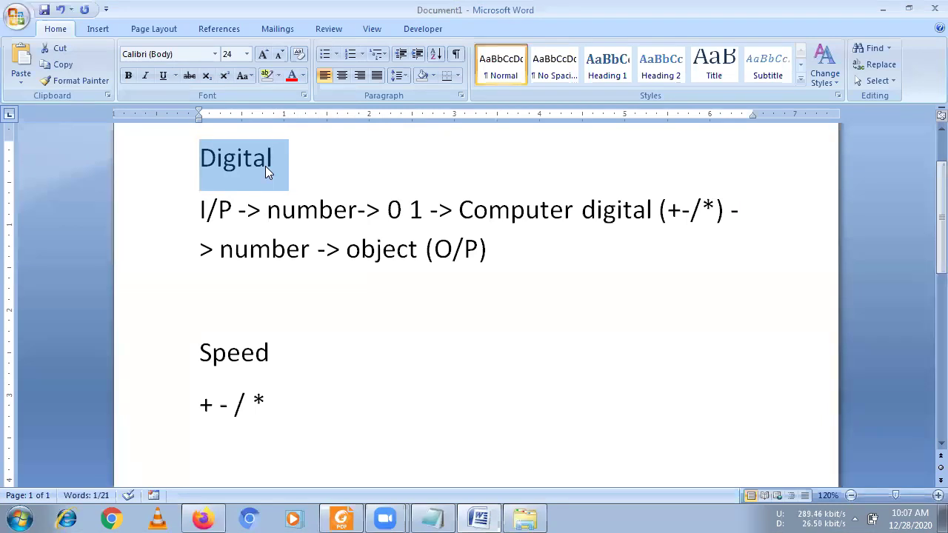
pyautogui.click(221, 211)
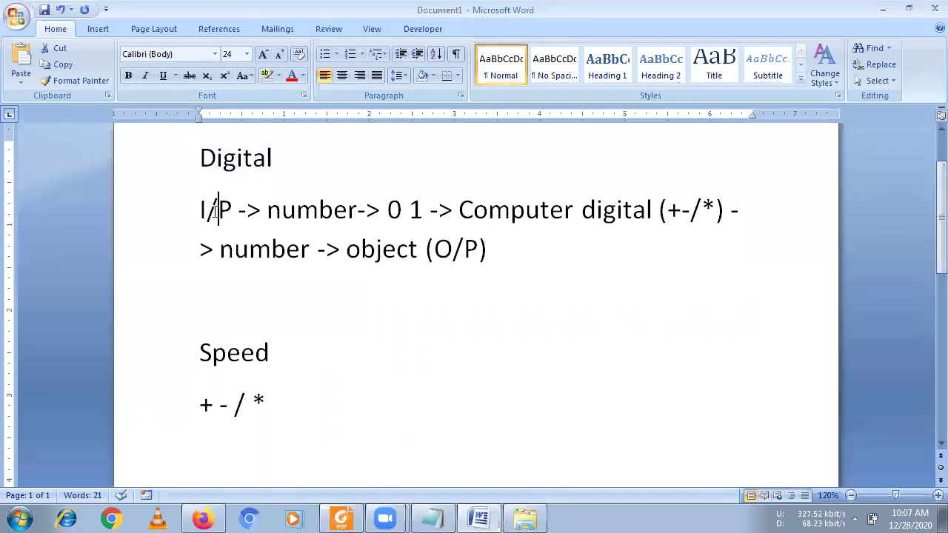
pyautogui.moveTo(243, 211)
pyautogui.mouseDown()
pyautogui.moveTo(201, 211)
pyautogui.moveTo(671, 210)
pyautogui.mouseUp()
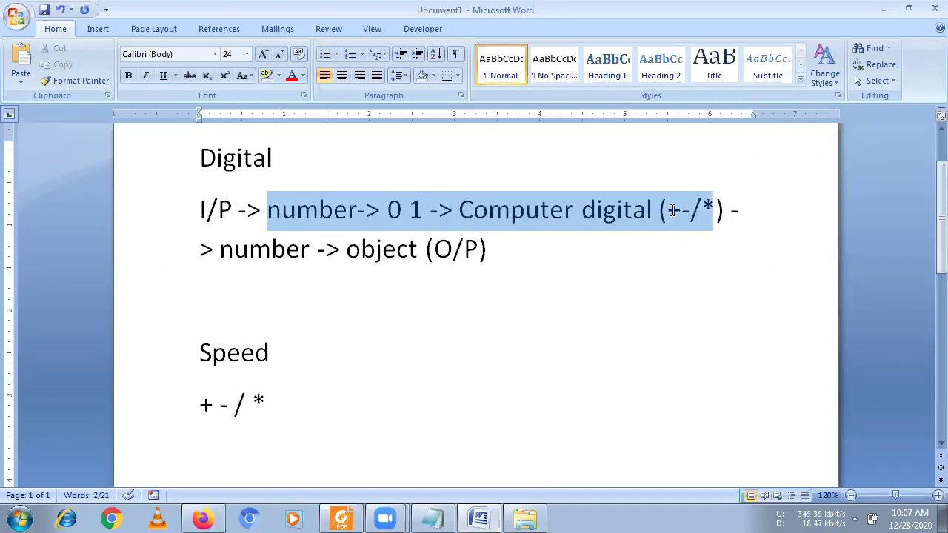
pyautogui.moveTo(221, 250); pyautogui.dragTo(414, 255)
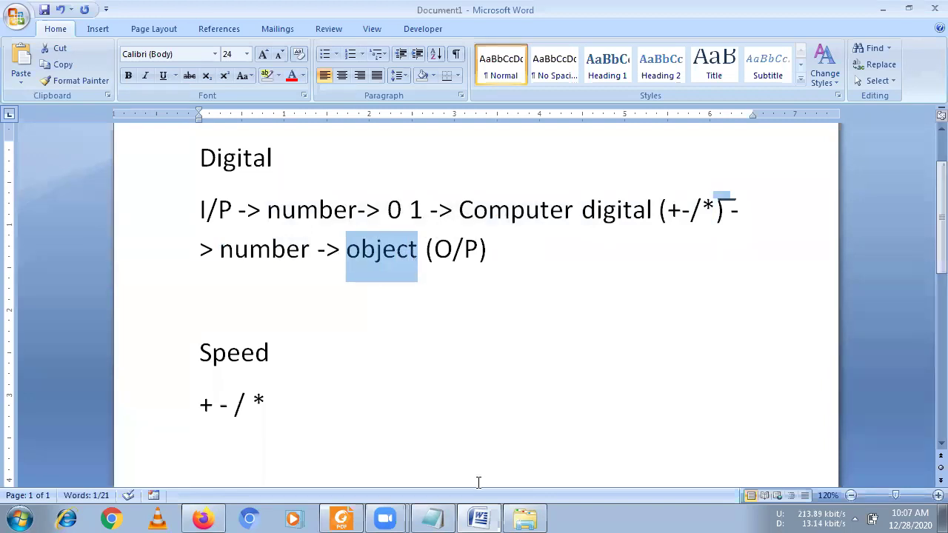
pyautogui.moveTo(200, 352); pyautogui.dragTo(289, 358)
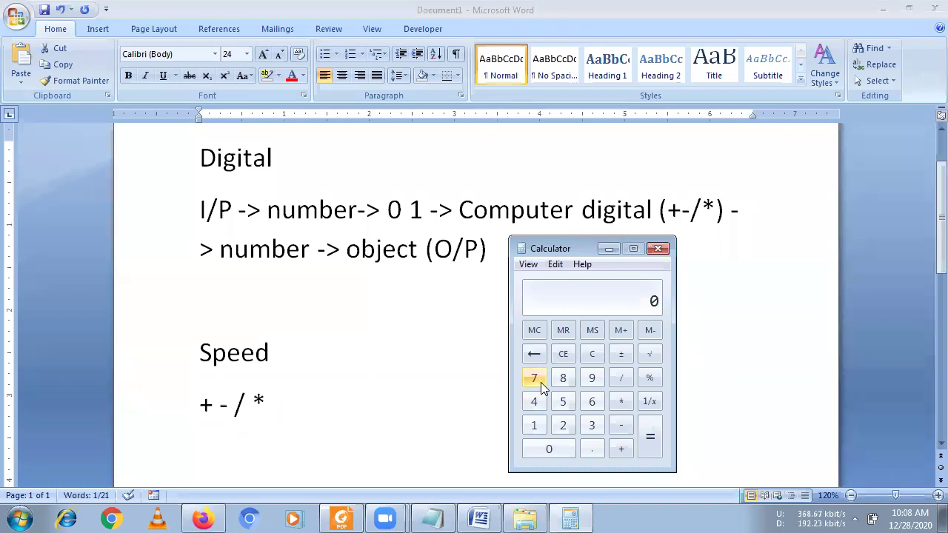
# Replace the Speed and + - / * lines with 8/2 and start a new line
pyautogui.tripleClick(278, 370)
pyautogui.moveTo(277, 401); pyautogui.dragTo(212, 364)
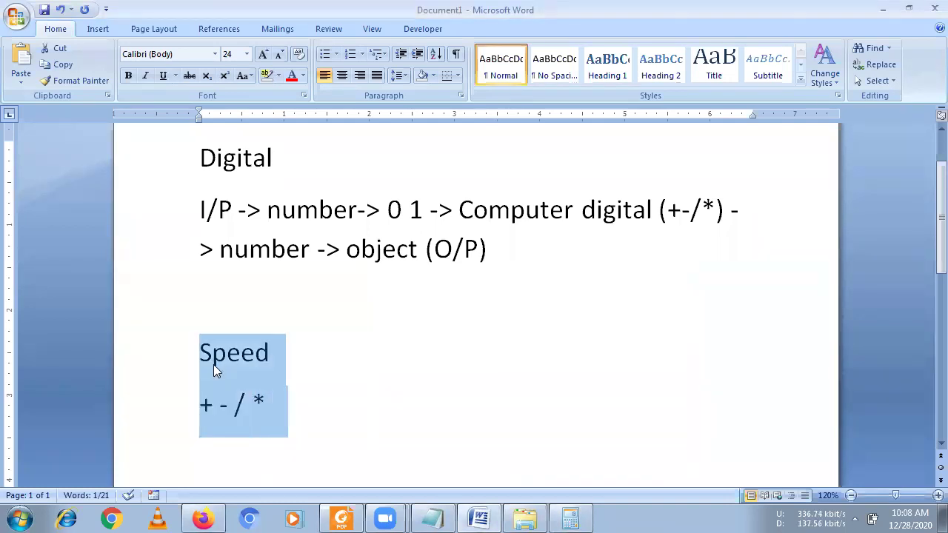
pyautogui.write('8')
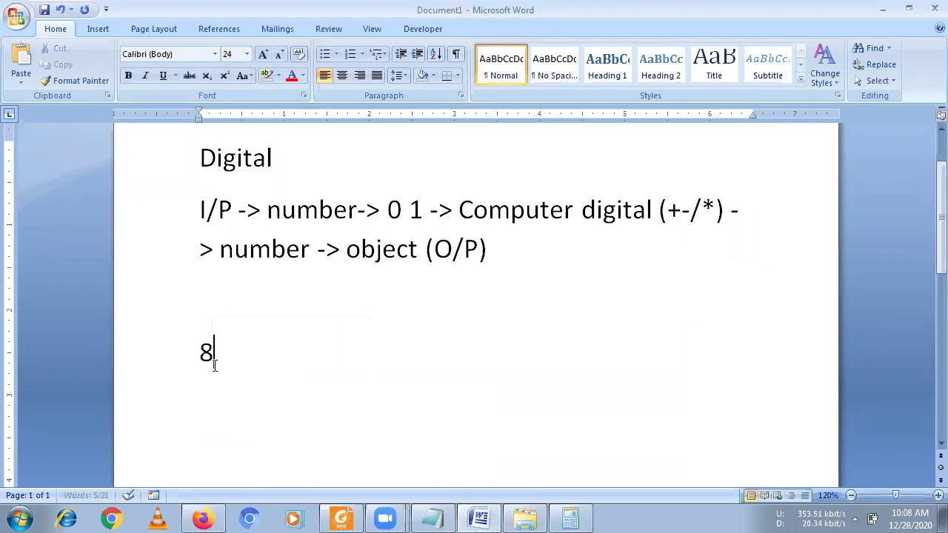
pyautogui.write('/2')
pyautogui.press('Return')
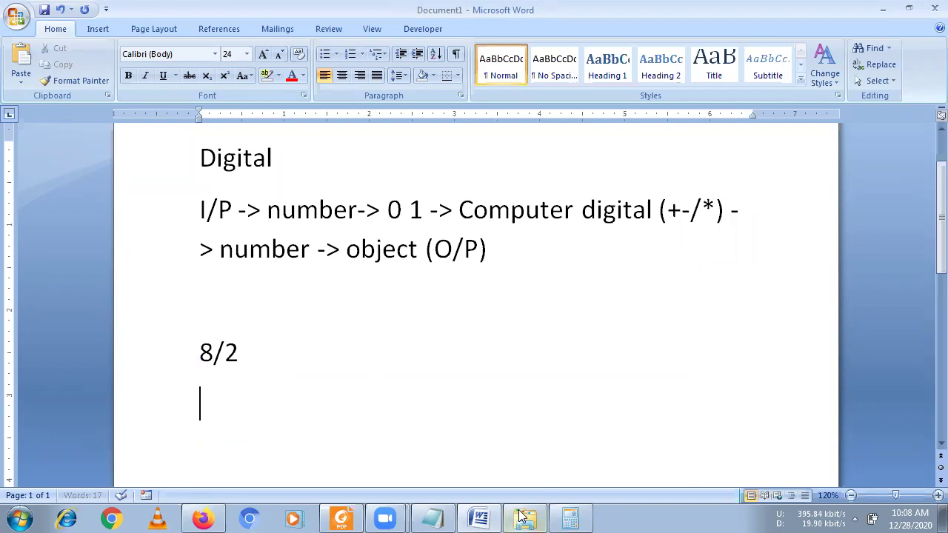
# Compute 8 ÷ 2 = 4 in Calculator, then return focus to Word
pyautogui.click(569, 518)
pyautogui.click(563, 379)
pyautogui.click(620, 379)
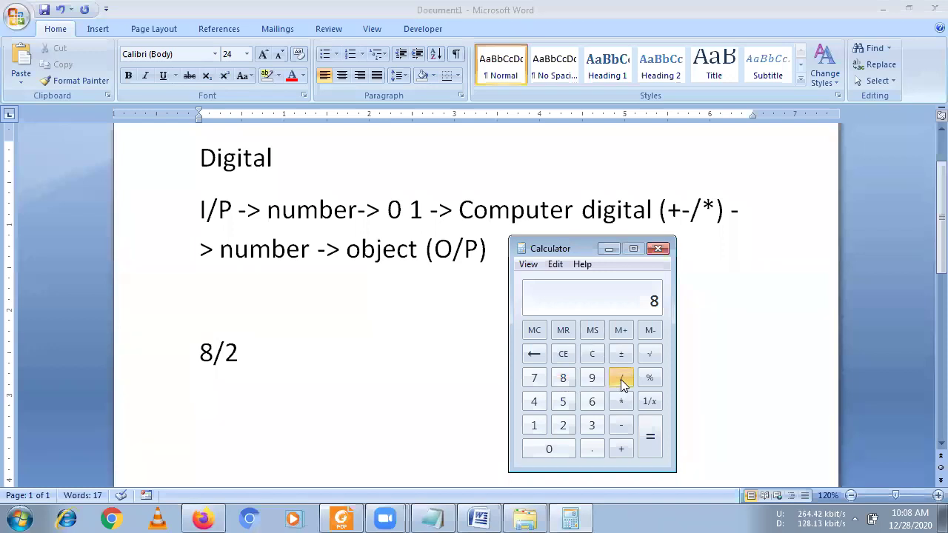
pyautogui.click(563, 426)
pyautogui.click(651, 438)
pyautogui.click(827, 275)
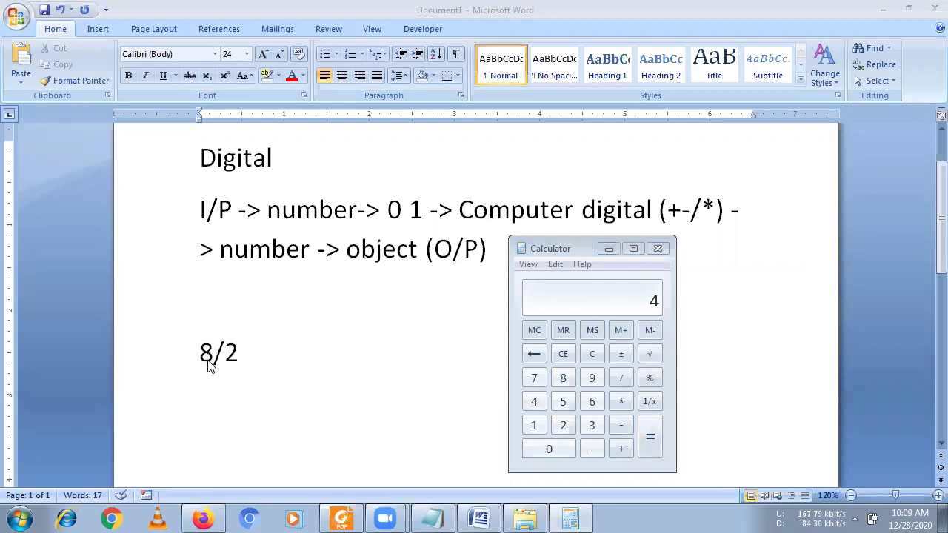
# Edit the document line from 8/2 to 8.2651/2.215
pyautogui.hotkey('alt', 'Tab')
pyautogui.press('Up')
pyautogui.press('Right')
pyautogui.write('.2651')
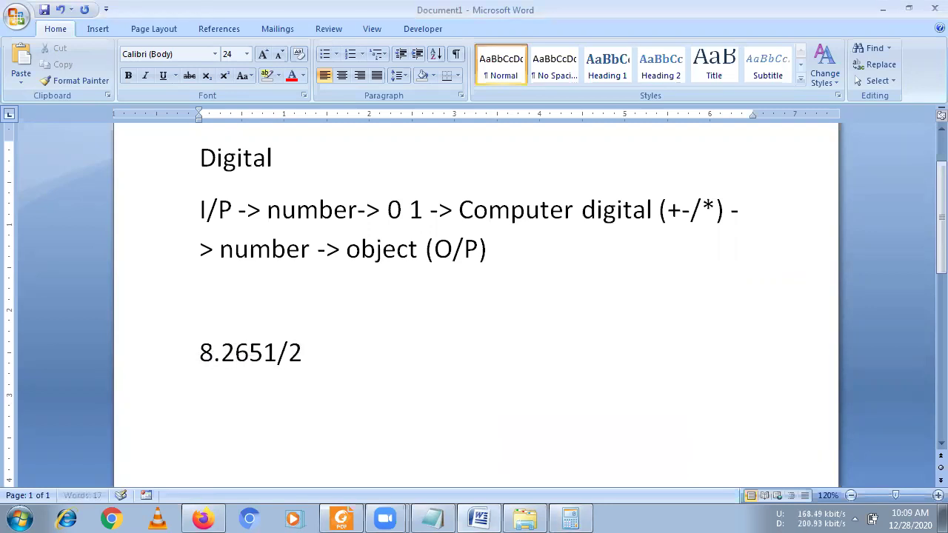
pyautogui.press('End')
pyautogui.write('.215')
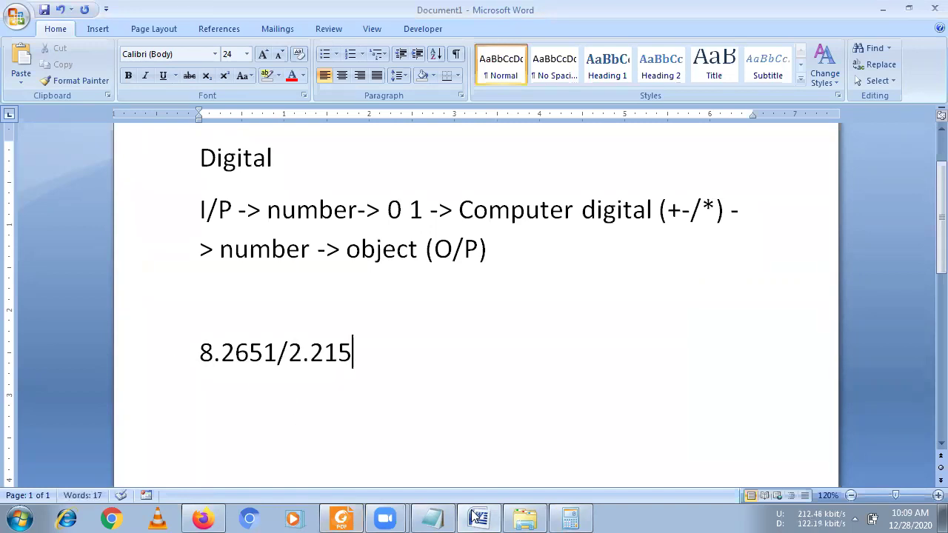
# Clear Calculator and compute 8.2651 ÷ 2.215 = 3.731422121896163, then return to Word
pyautogui.click(569, 517)
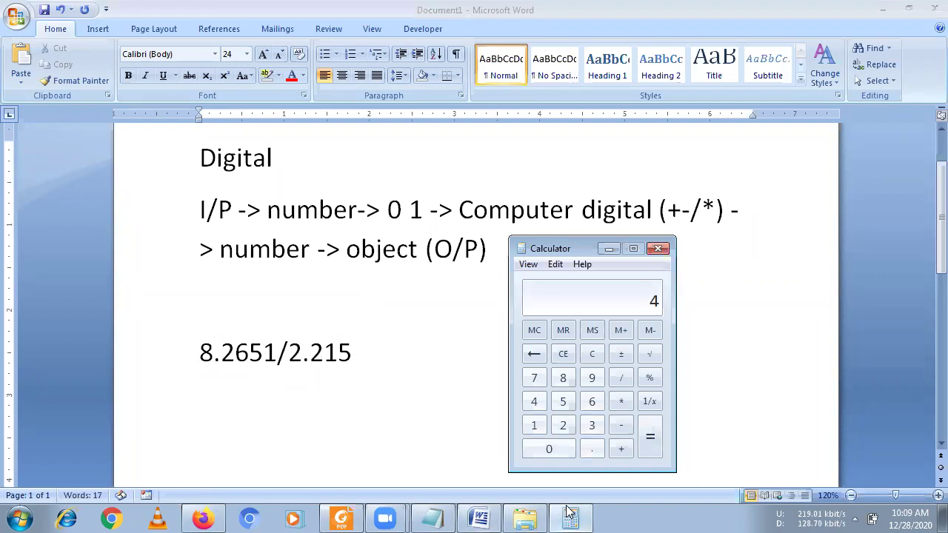
pyautogui.click(592, 355)
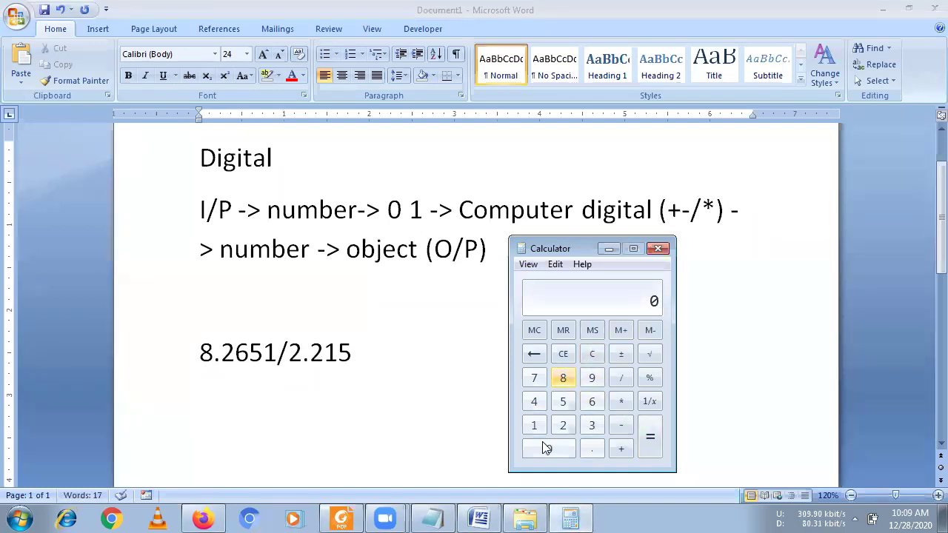
pyautogui.press('8')
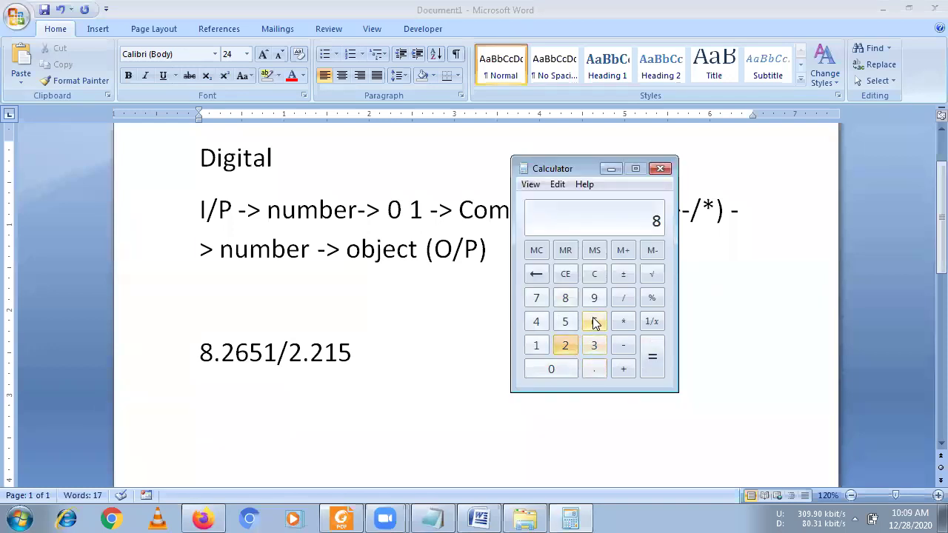
pyautogui.write('.2651')
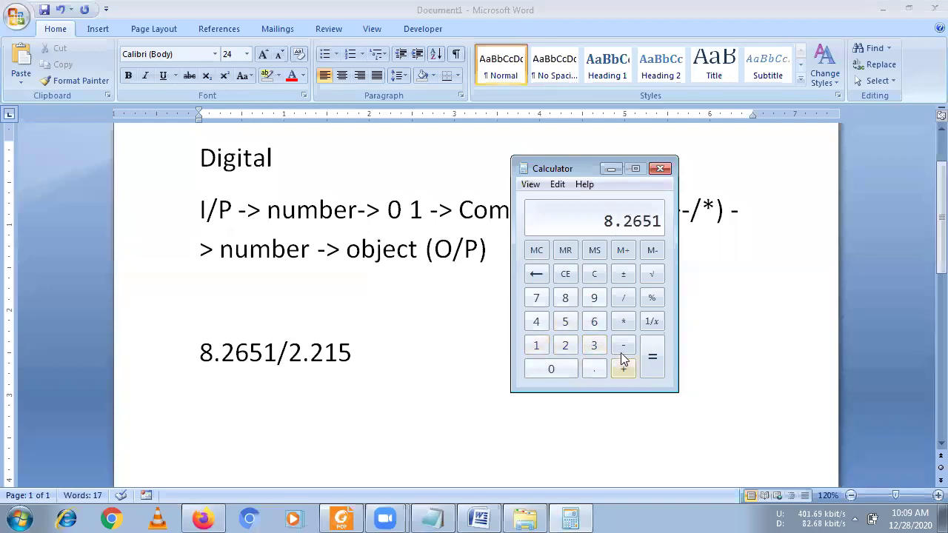
pyautogui.click(621, 302)
pyautogui.click(567, 346)
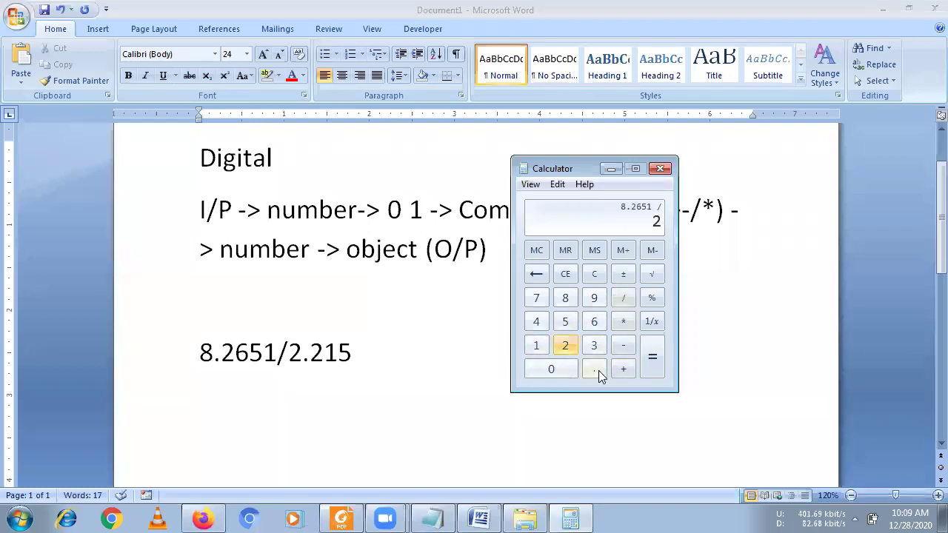
pyautogui.click(565, 324)
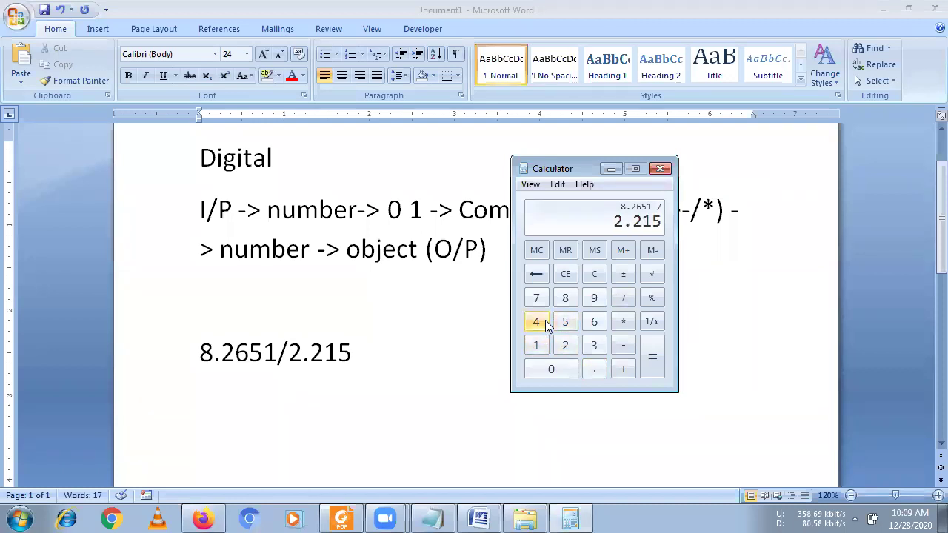
pyautogui.click(654, 356)
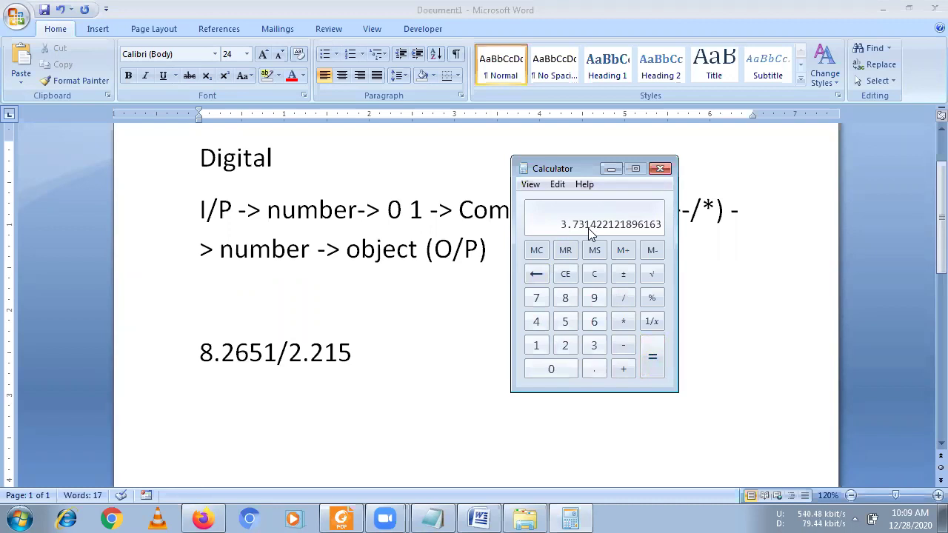
pyautogui.hotkey('alt', 'Tab')
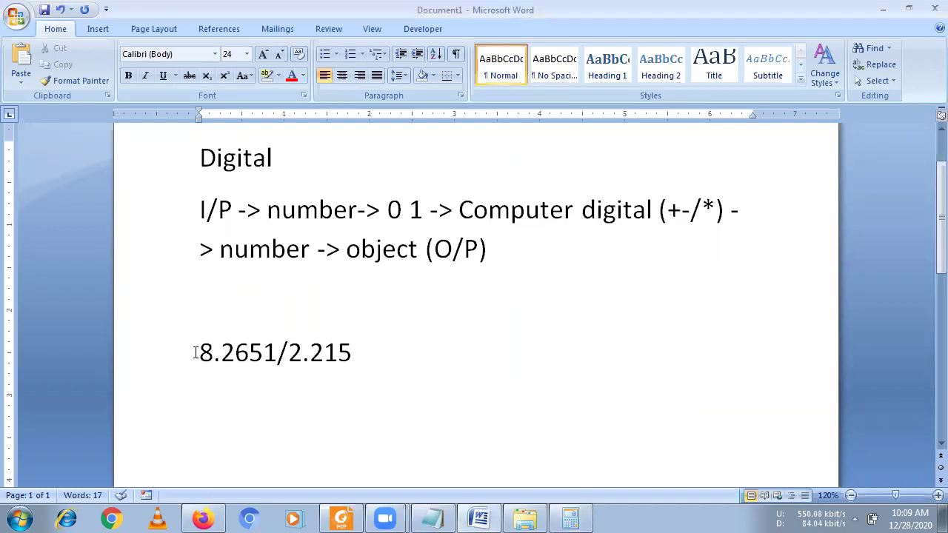
# Type +-/* on the blank line above 8.2651/2.215 and bring Calculator's 3.731422121896163 result forward
pyautogui.moveTo(195, 352); pyautogui.dragTo(359, 354)
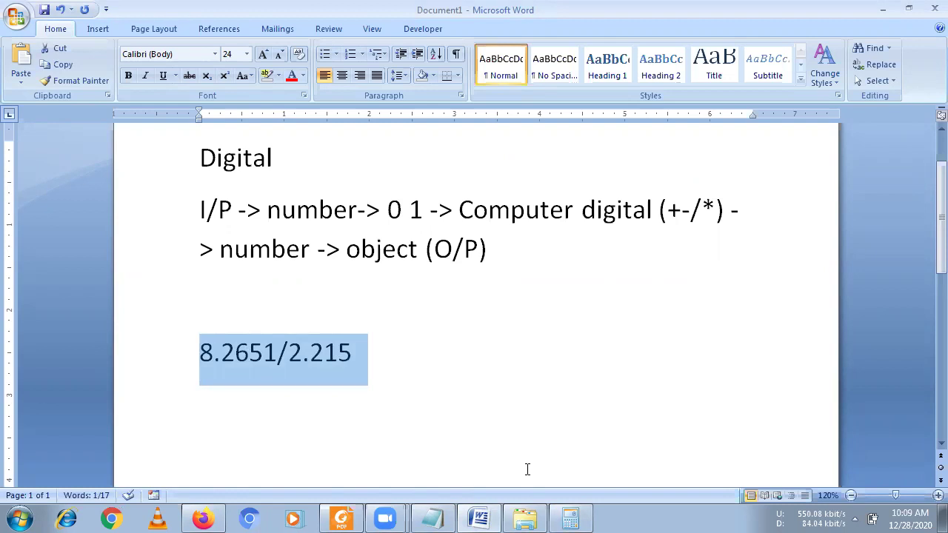
pyautogui.hotkey('alt', 'Tab')
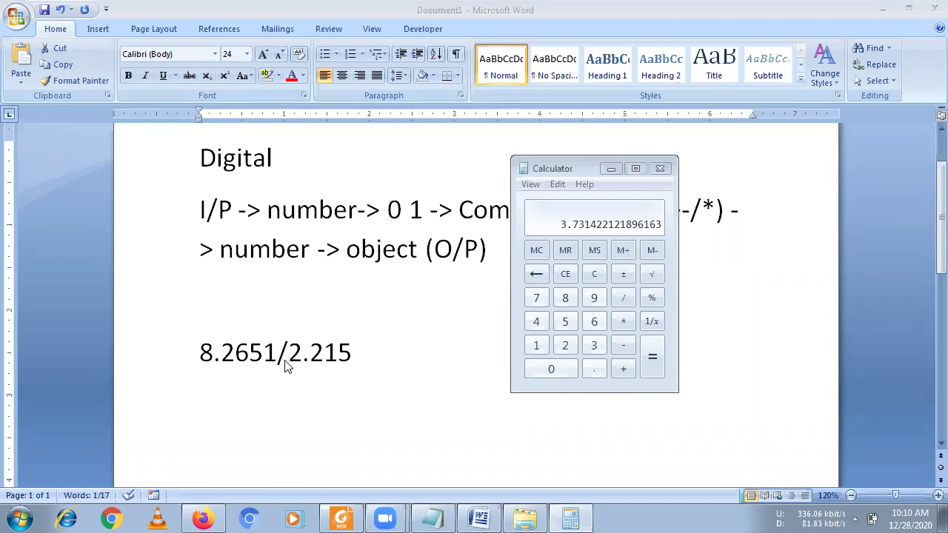
pyautogui.tripleClick(219, 340)
pyautogui.click(199, 315)
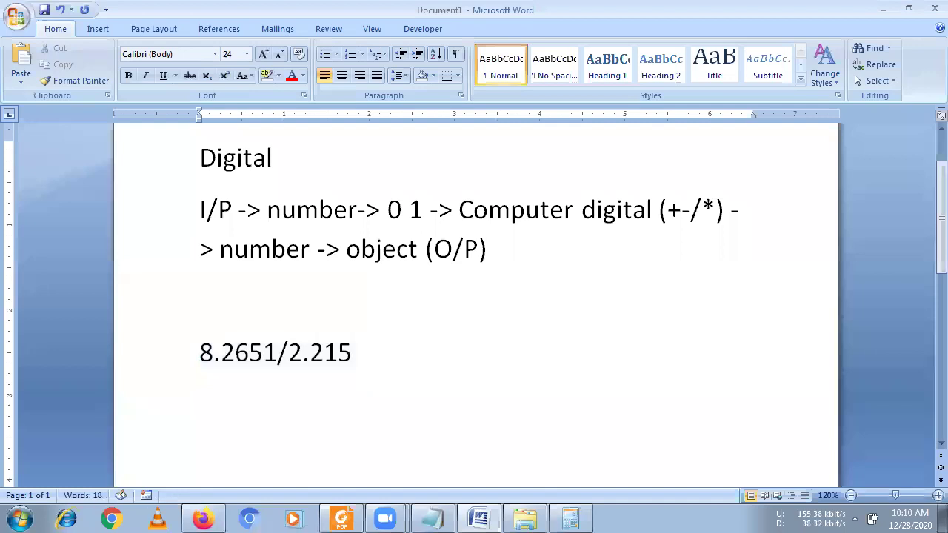
pyautogui.write('+-/')
pyautogui.write('*')
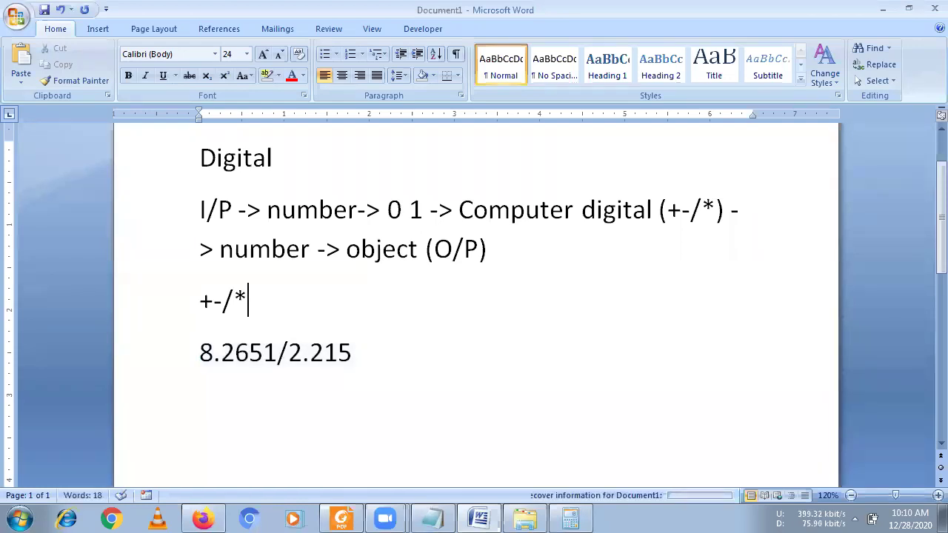
pyautogui.moveTo(198, 351)
pyautogui.mouseDown()
pyautogui.moveTo(374, 353)
pyautogui.moveTo(360, 352)
pyautogui.mouseUp()
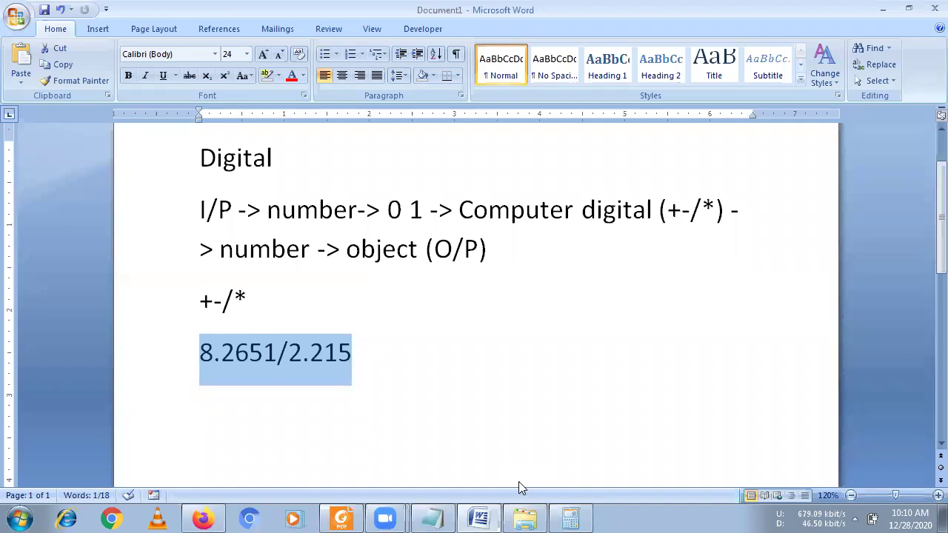
pyautogui.click(592, 511)
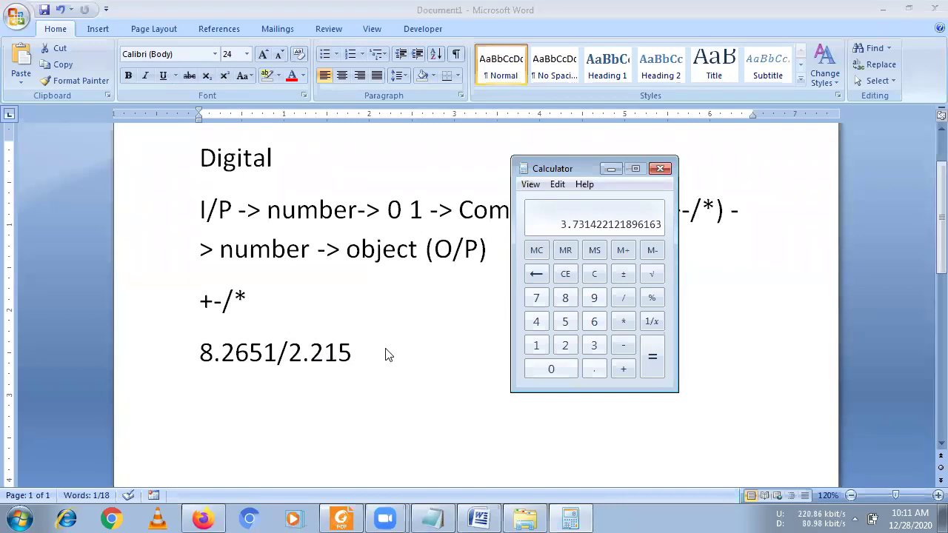
# Bring Word in front of Calculator and select, then deselect, the 8.2651/2.215 line
pyautogui.doubleClick(351, 357)
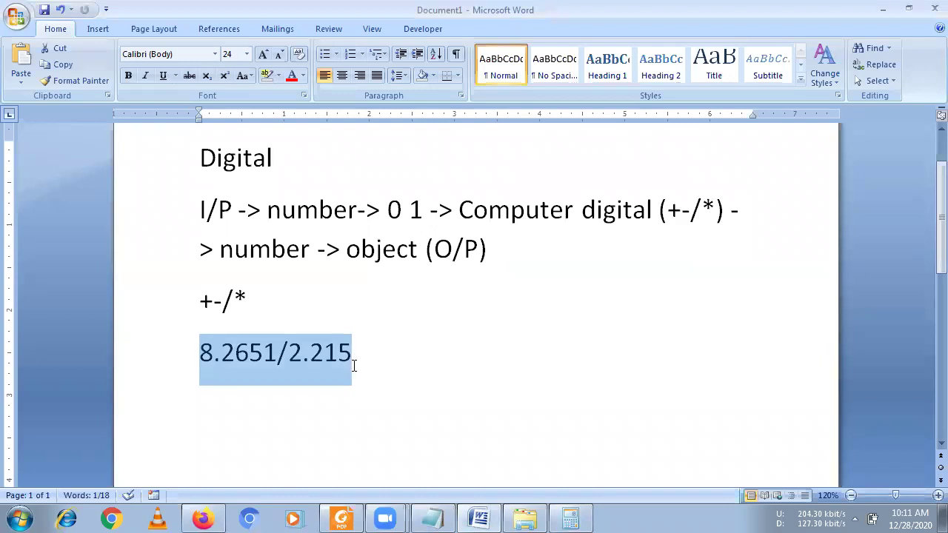
pyautogui.click(355, 354)
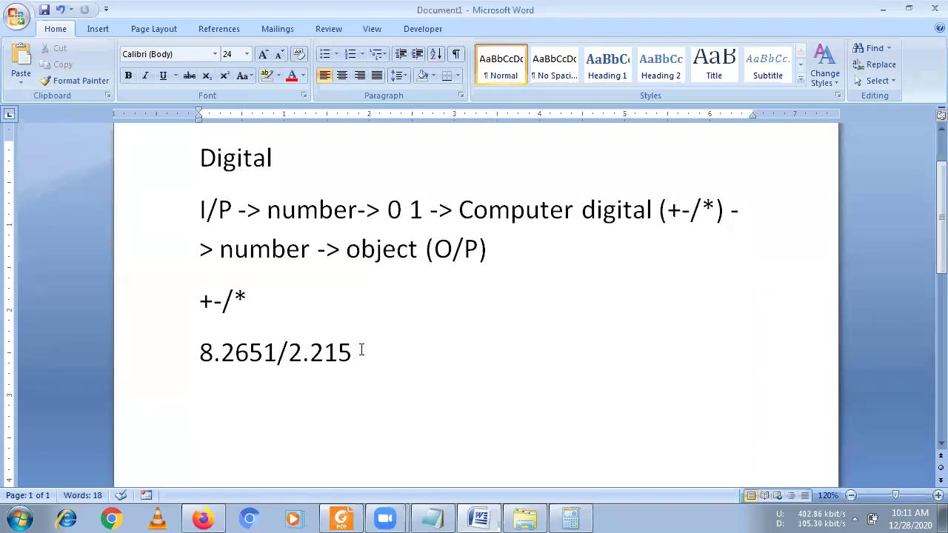
pyautogui.moveTo(362, 350); pyautogui.dragTo(204, 360)
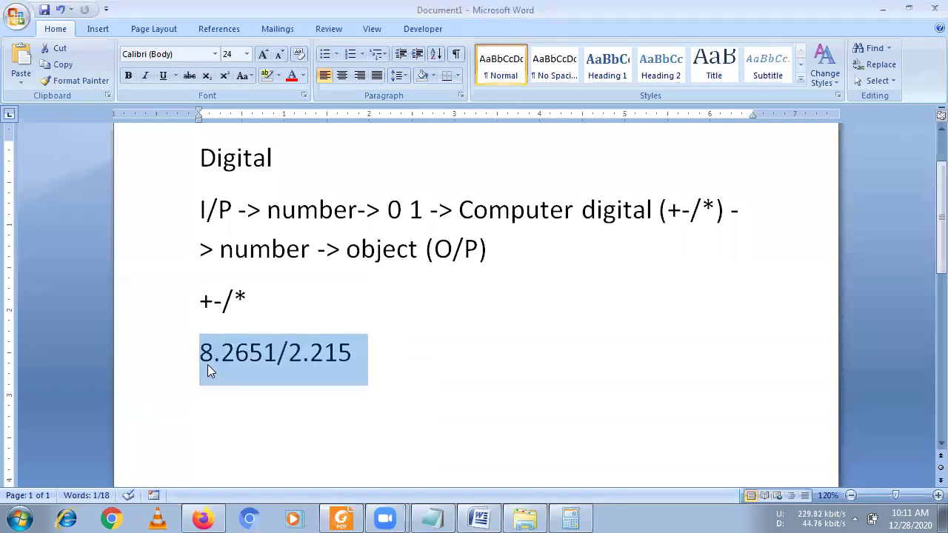
pyautogui.click(206, 394)
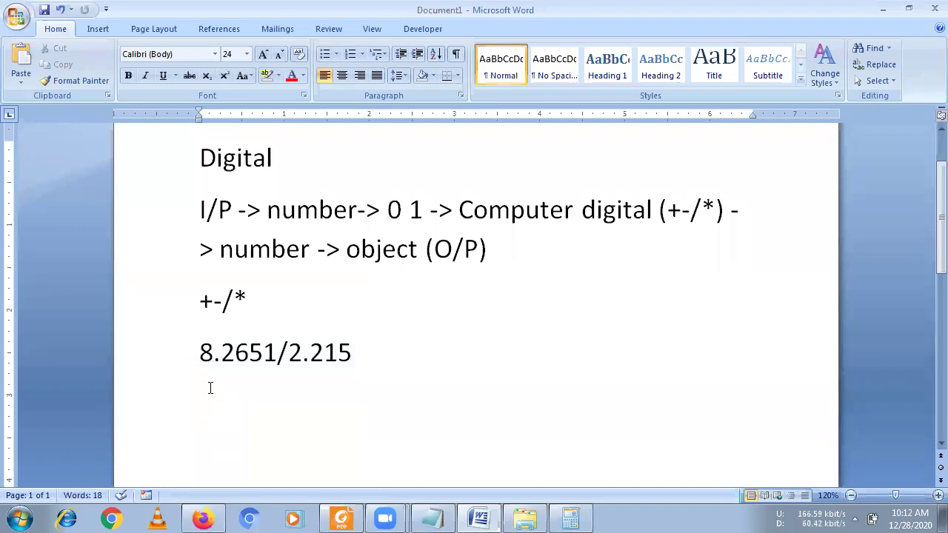
pyautogui.click(361, 346)
# Select all text, then the word Digital, the +-/* line and the 8.2651/2.215 line
pyautogui.moveTo(220, 402); pyautogui.dragTo(193, 179)
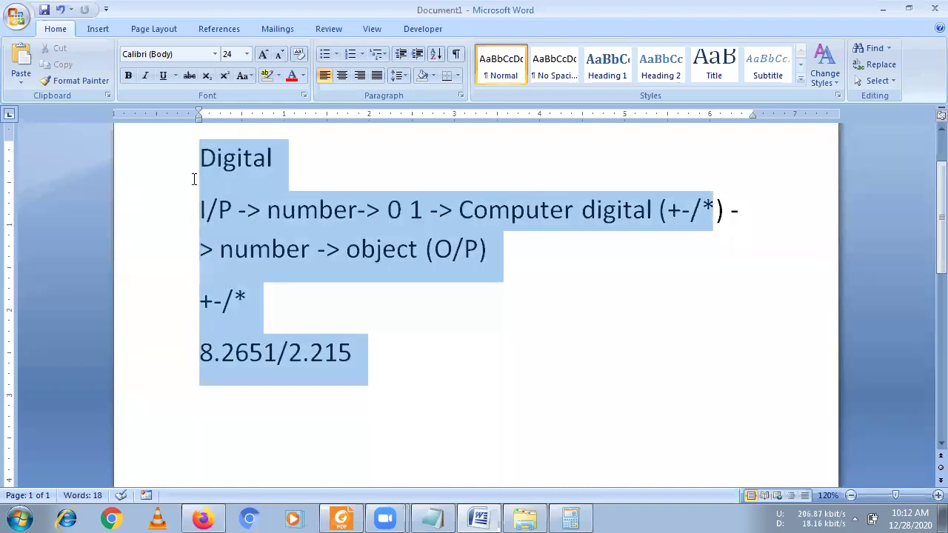
pyautogui.moveTo(200, 157); pyautogui.dragTo(284, 161)
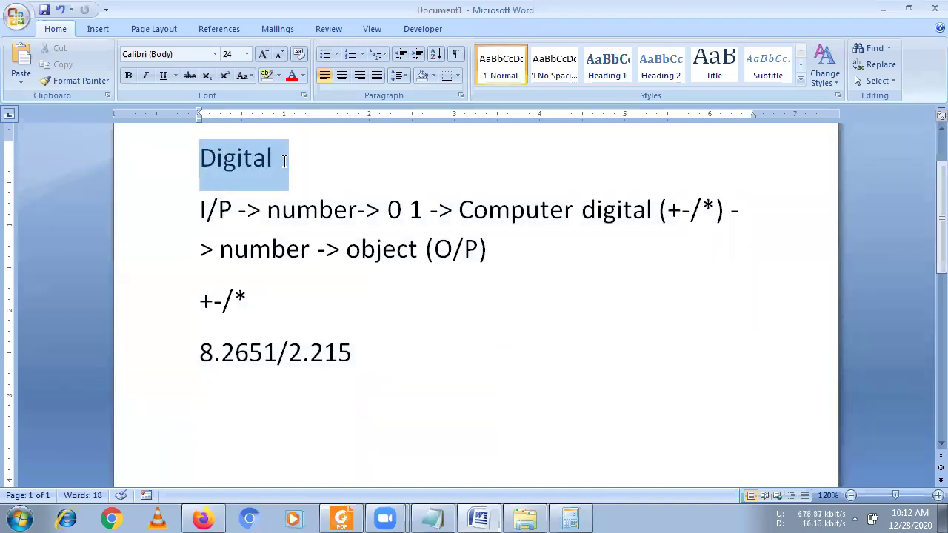
pyautogui.moveTo(283, 162); pyautogui.dragTo(271, 160)
pyautogui.moveTo(197, 298); pyautogui.dragTo(250, 299)
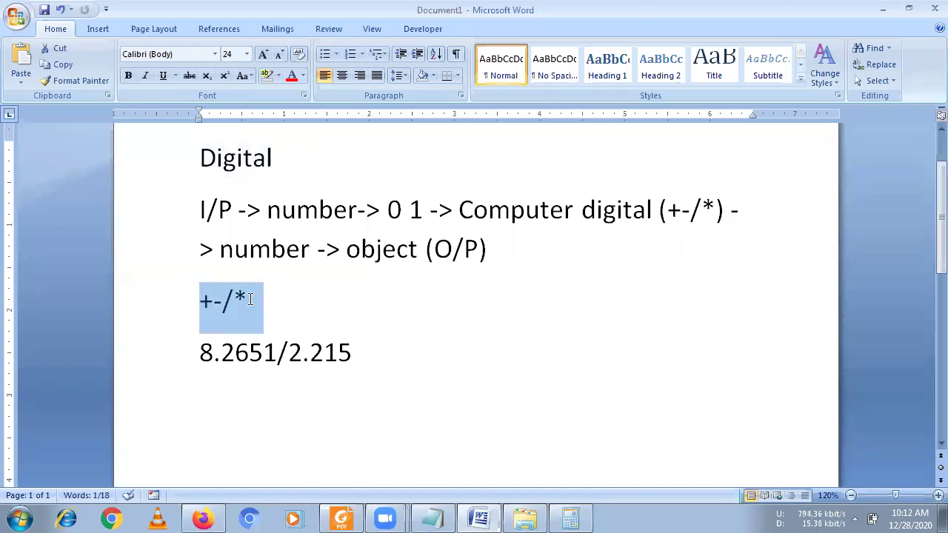
pyautogui.moveTo(194, 348); pyautogui.dragTo(357, 346)
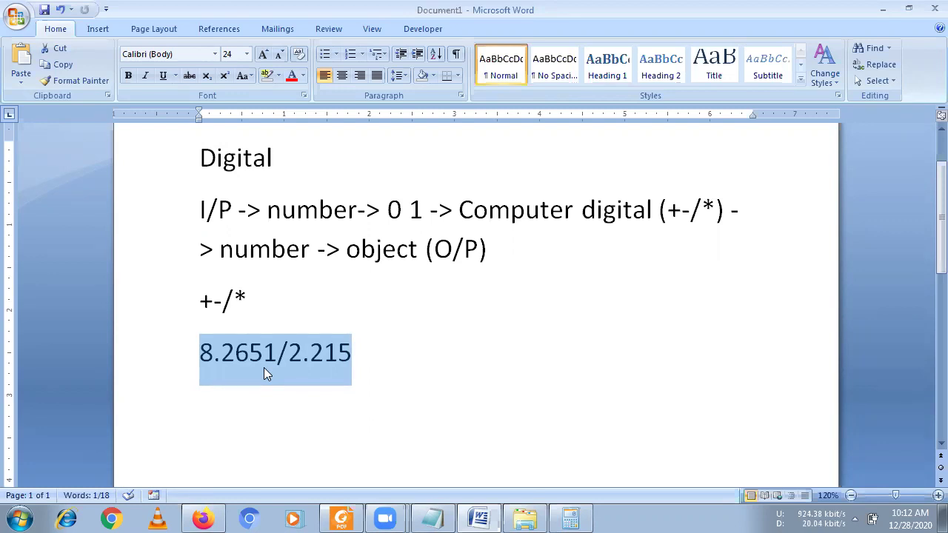
pyautogui.click(363, 350)
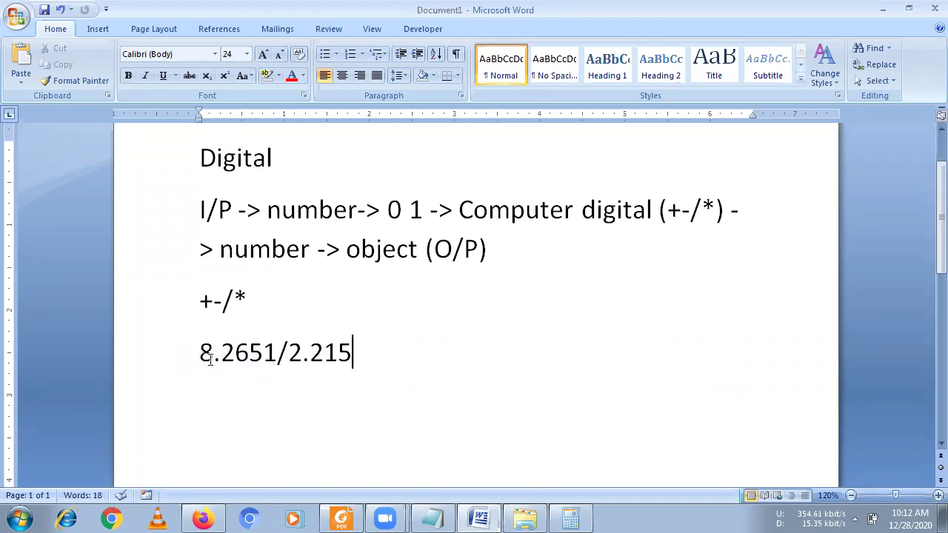
# Delete the decimal digits so the line reads 8 /2, then append =4
pyautogui.moveTo(221, 354); pyautogui.dragTo(306, 353)
pyautogui.press('BackSpace')
pyautogui.press('BackSpace')
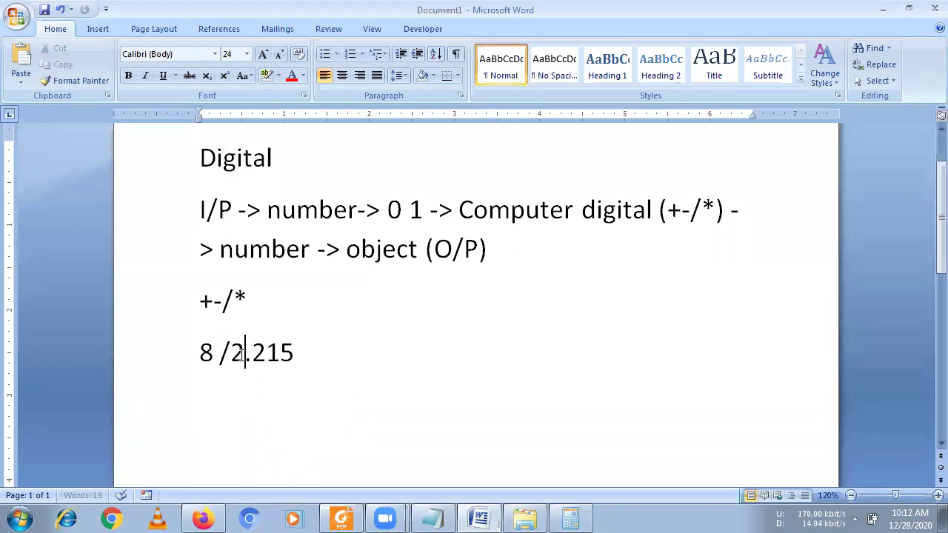
pyautogui.press('BackSpace')
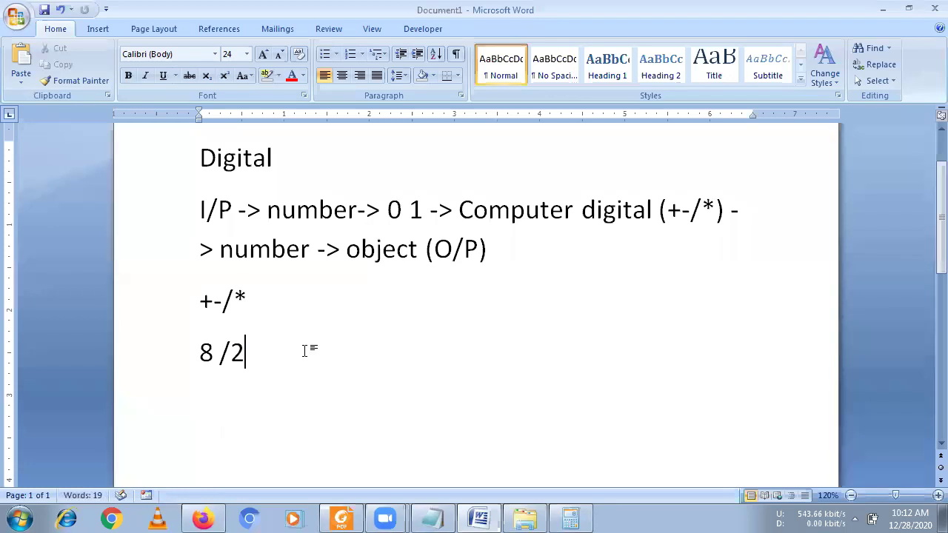
pyautogui.write('=4')
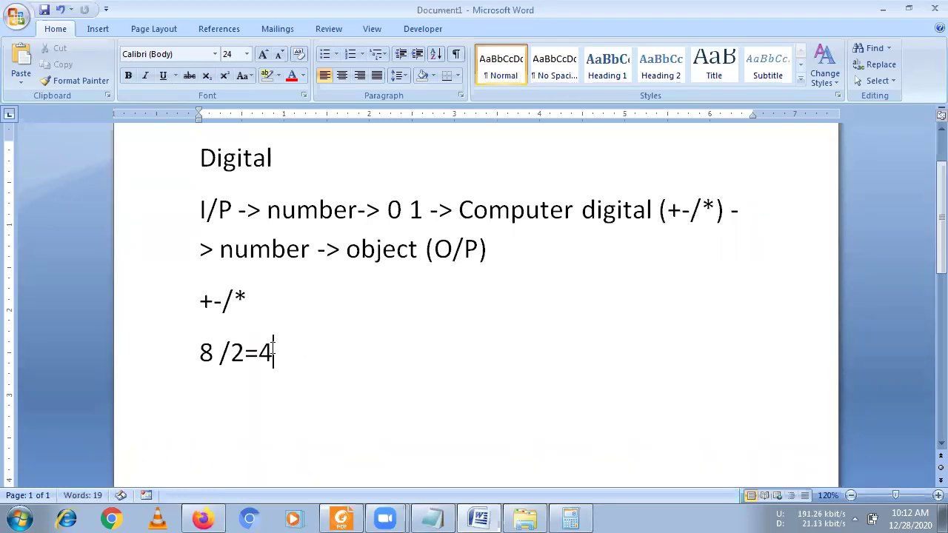
pyautogui.click(190, 357)
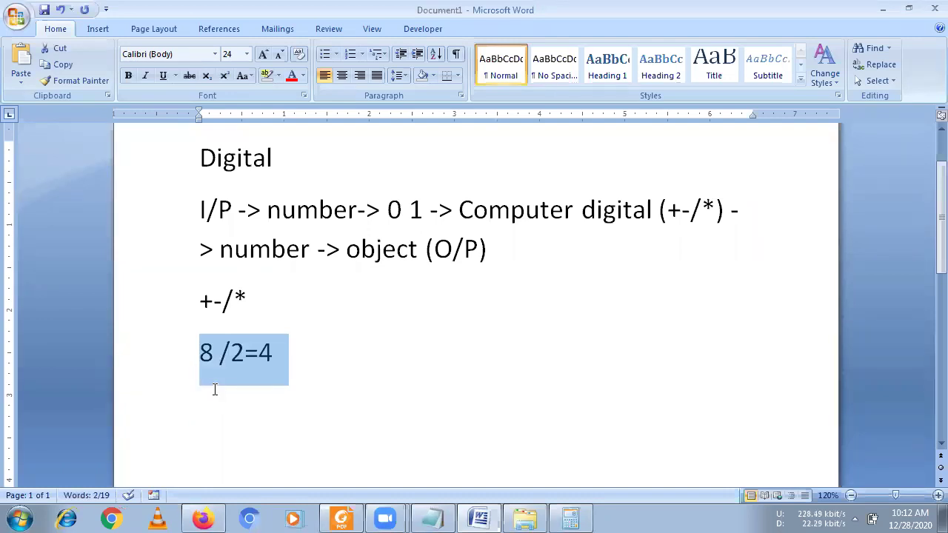
pyautogui.click(250, 353)
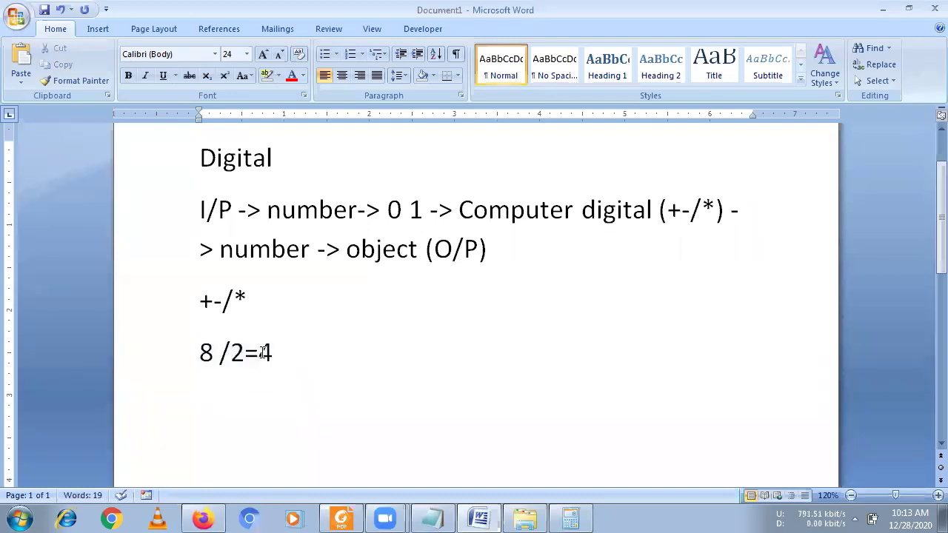
pyautogui.moveTo(264, 353); pyautogui.dragTo(279, 355)
# Insert .876 after the 8 and .765 after the 2, giving 8.876 /2.765=4
pyautogui.click(214, 353)
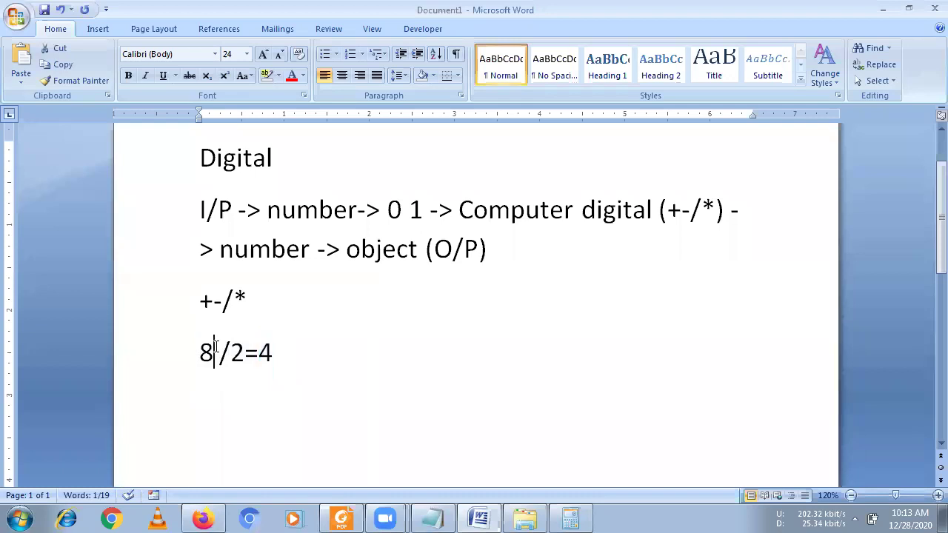
pyautogui.write('.876')
pyautogui.click(295, 353)
pyautogui.write('.765')
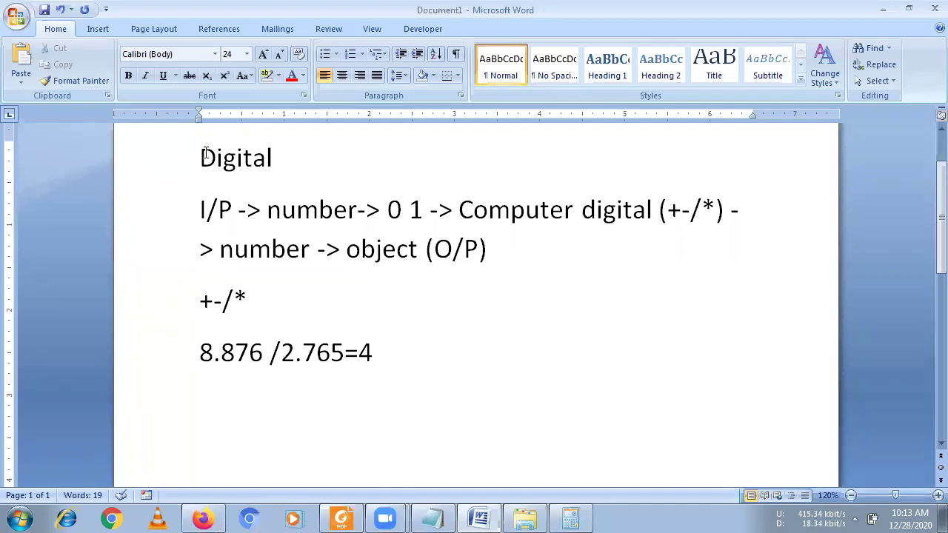
# Select Word Processing in the Unit II title of the syllabus PDF
pyautogui.moveTo(199, 157); pyautogui.dragTo(296, 164)
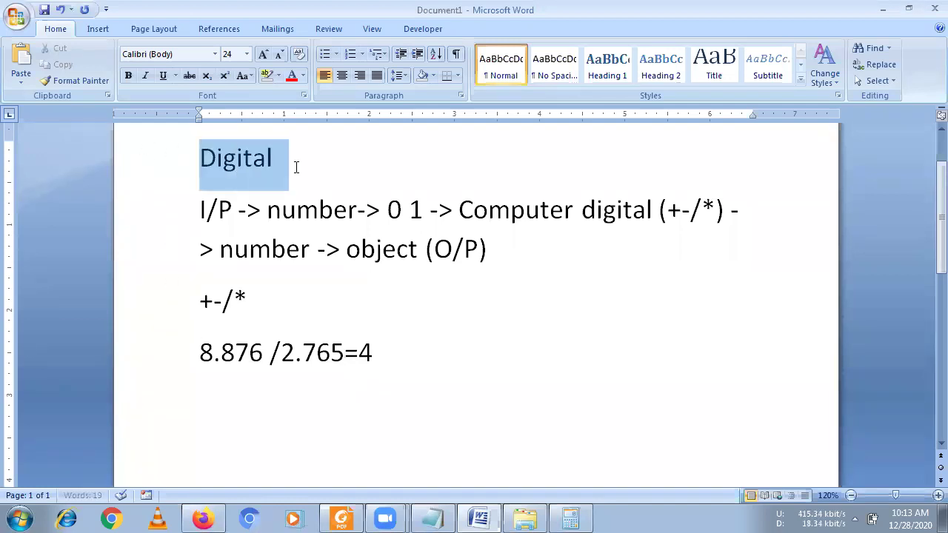
pyautogui.click(338, 516)
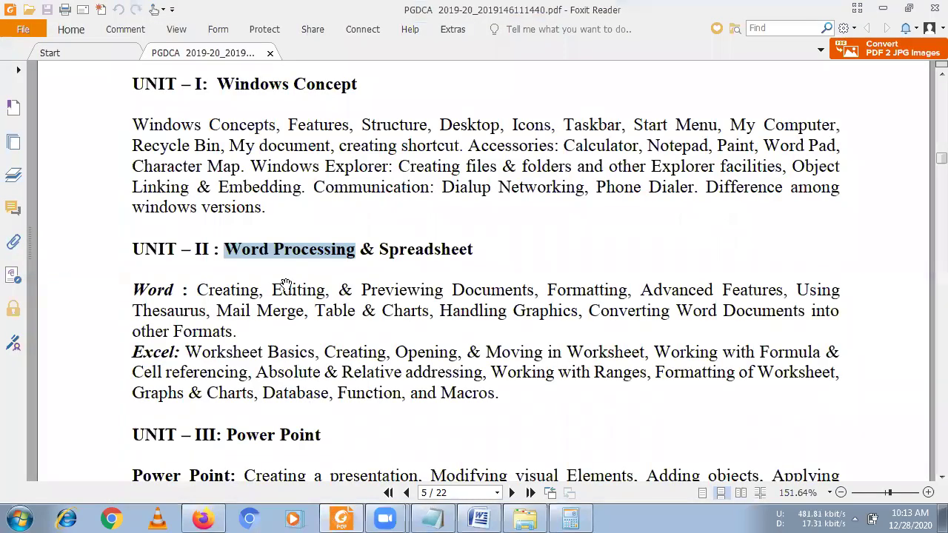
pyautogui.click(232, 249)
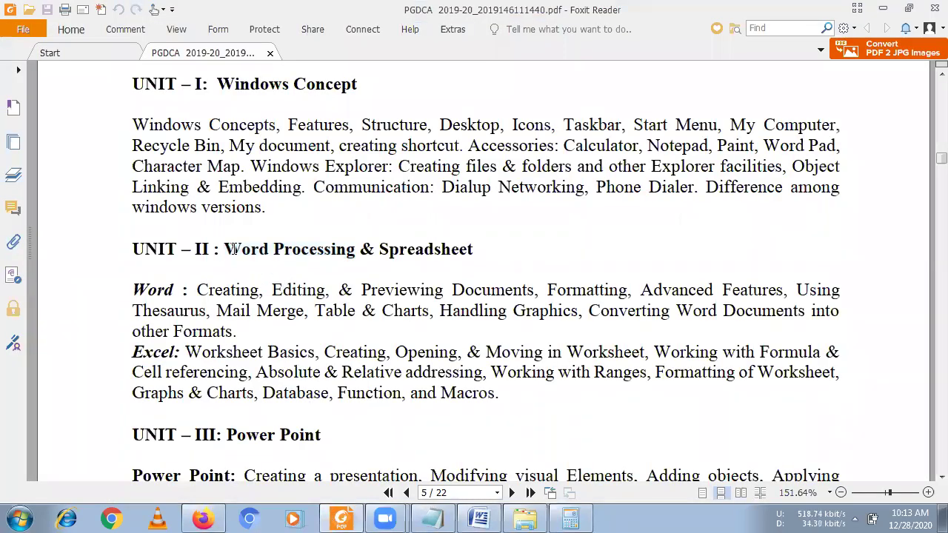
pyautogui.moveTo(225, 250)
pyautogui.mouseDown()
pyautogui.moveTo(364, 253)
pyautogui.moveTo(356, 259)
pyautogui.mouseUp()
pyautogui.hotkey('ctrl', 'c')
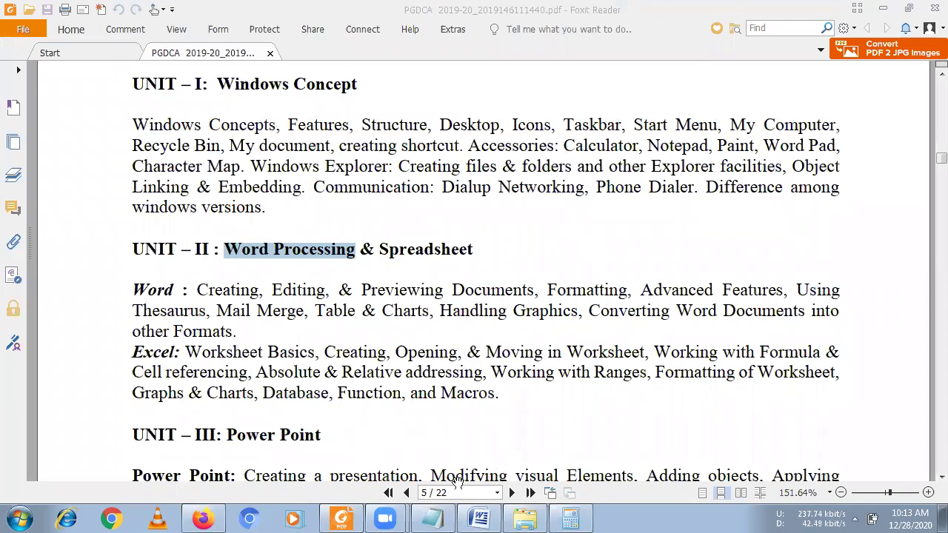
# Copy the selected Word Processing text from the PDF and return to Word
pyautogui.click(480, 518)
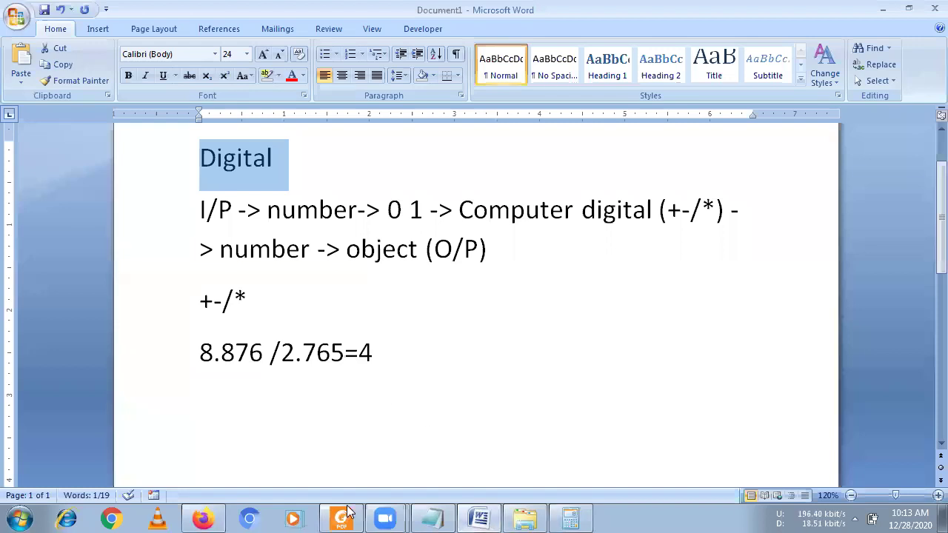
pyautogui.click(351, 516)
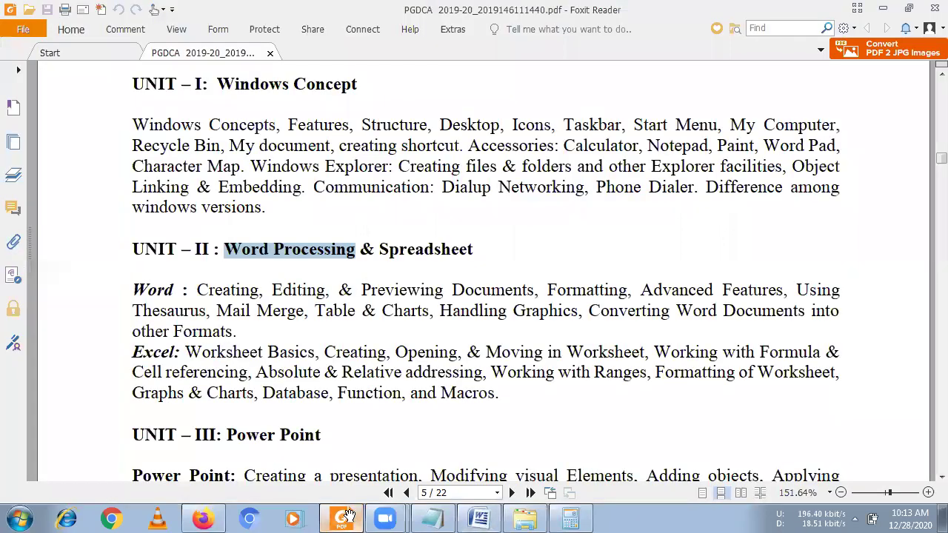
pyautogui.rightClick(288, 247)
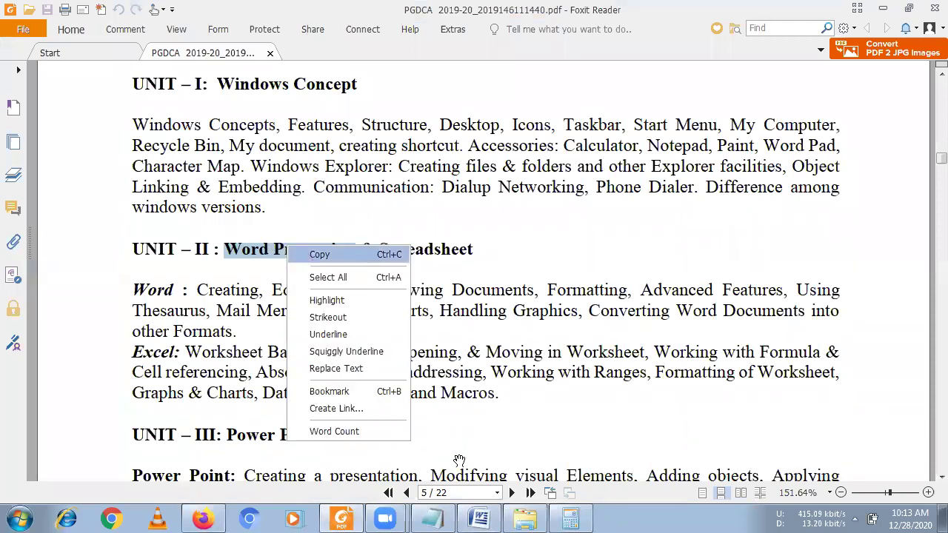
pyautogui.click(459, 482)
pyautogui.click(479, 519)
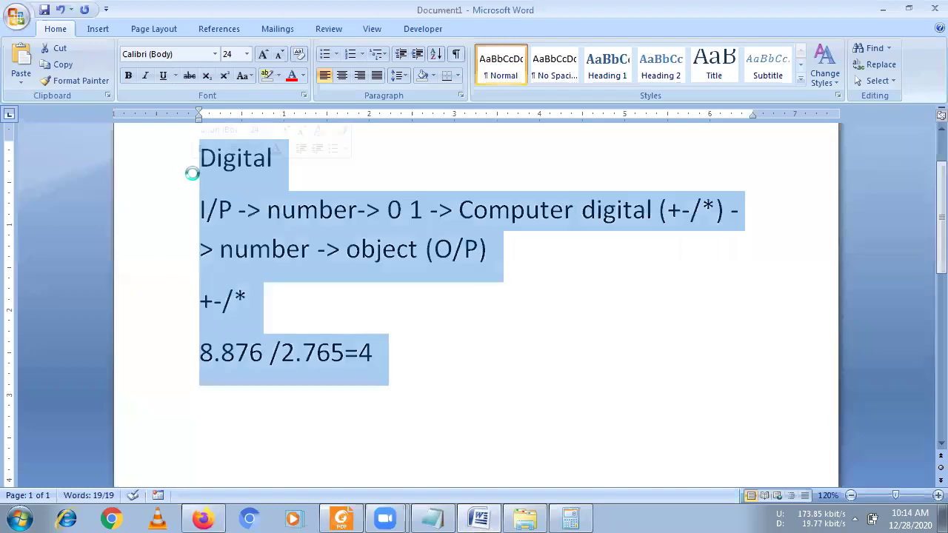
# Paste Word Processing over the document text and grow the heading to 18 pt
pyautogui.hotkey('ctrl', 'v')
pyautogui.click(184, 151)
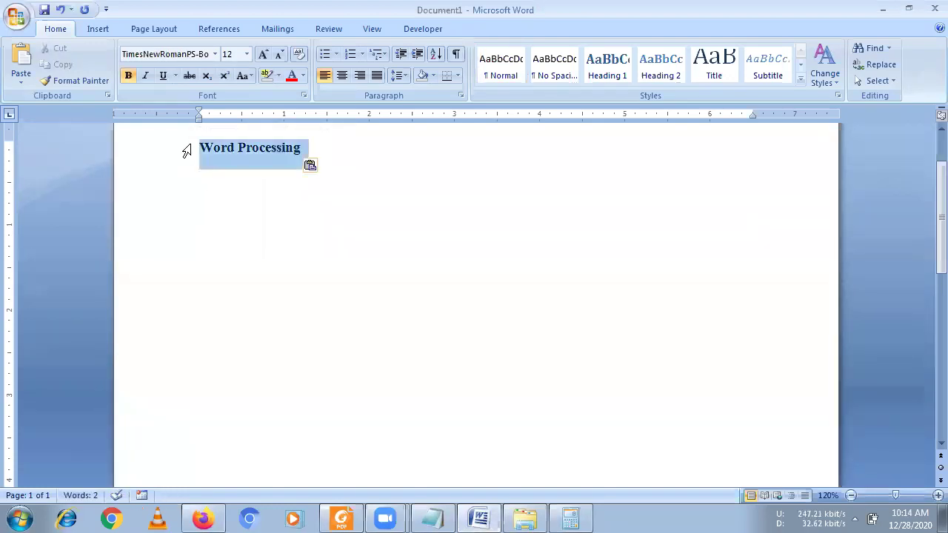
pyautogui.click(264, 55)
pyautogui.click(264, 55)
pyautogui.click(264, 55)
# Add an empty line below the Word Processing heading
pyautogui.click(242, 184)
pyautogui.click(368, 156)
pyautogui.press('Return')
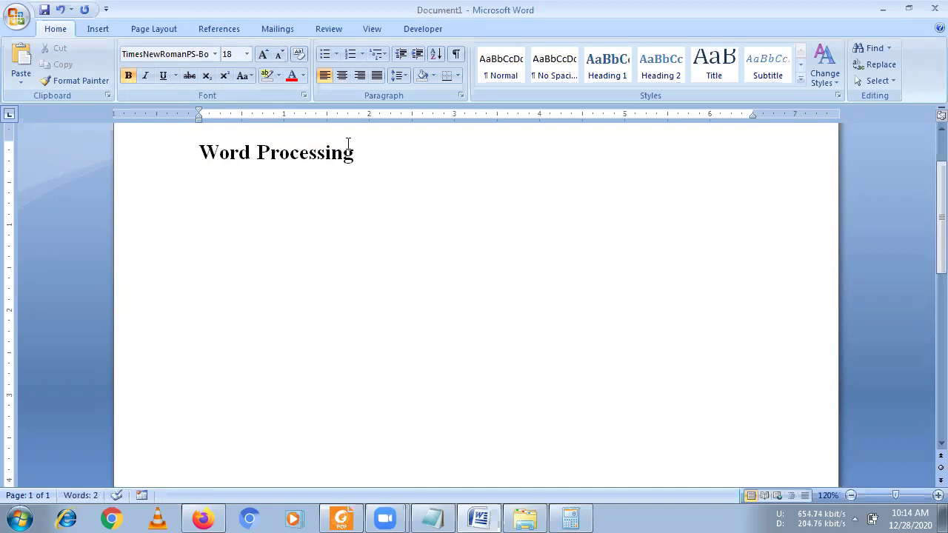
pyautogui.click(548, 516)
pyautogui.moveTo(252, 152); pyautogui.dragTo(202, 154)
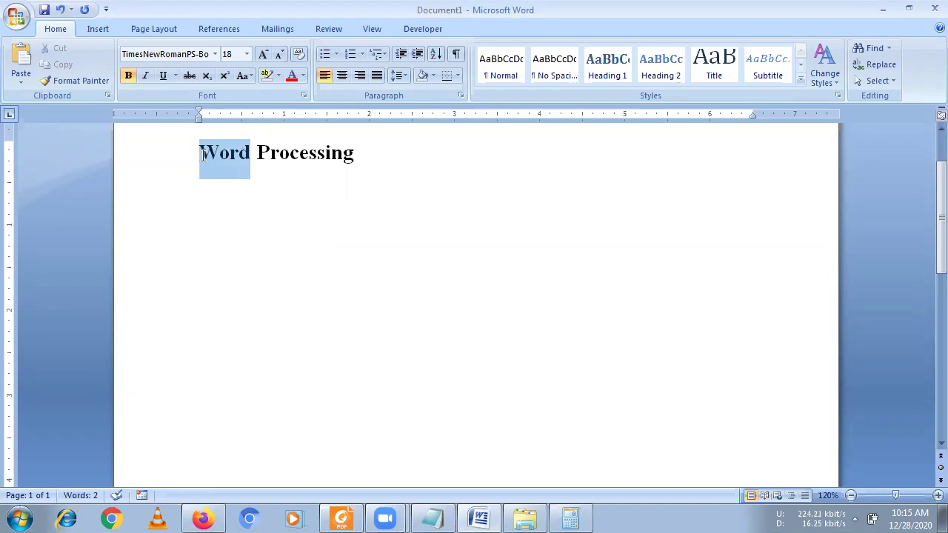
# Type the lines hello and he are a boy. below the heading
pyautogui.click(228, 215)
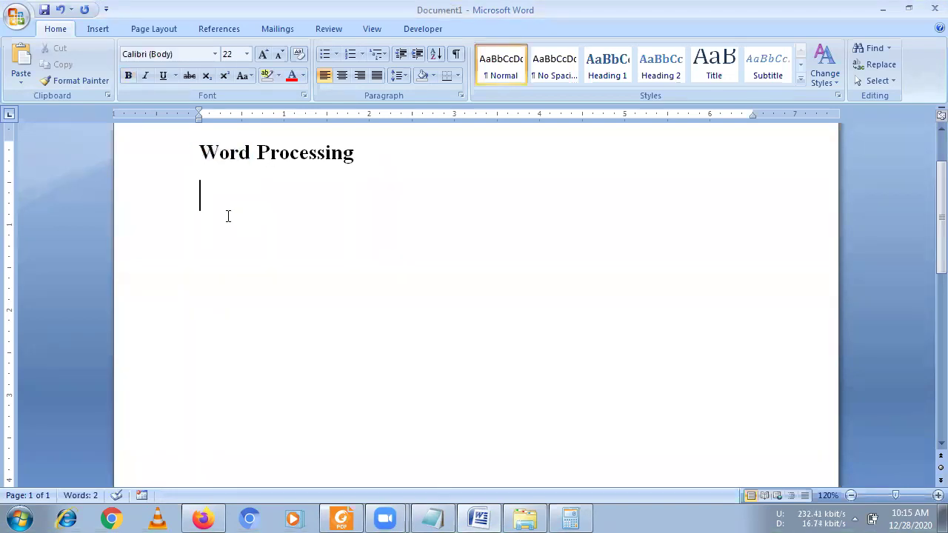
pyautogui.write('hello')
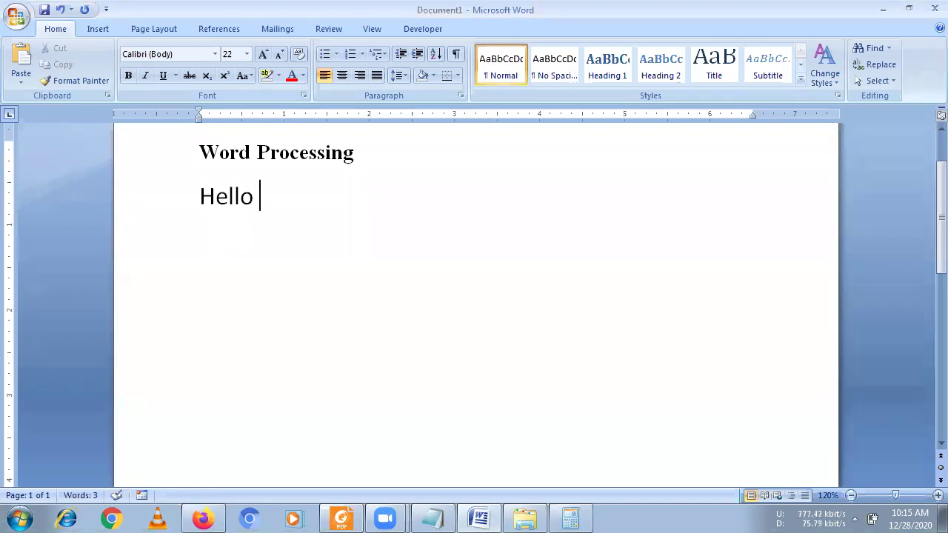
pyautogui.press('Return')
pyautogui.write('h')
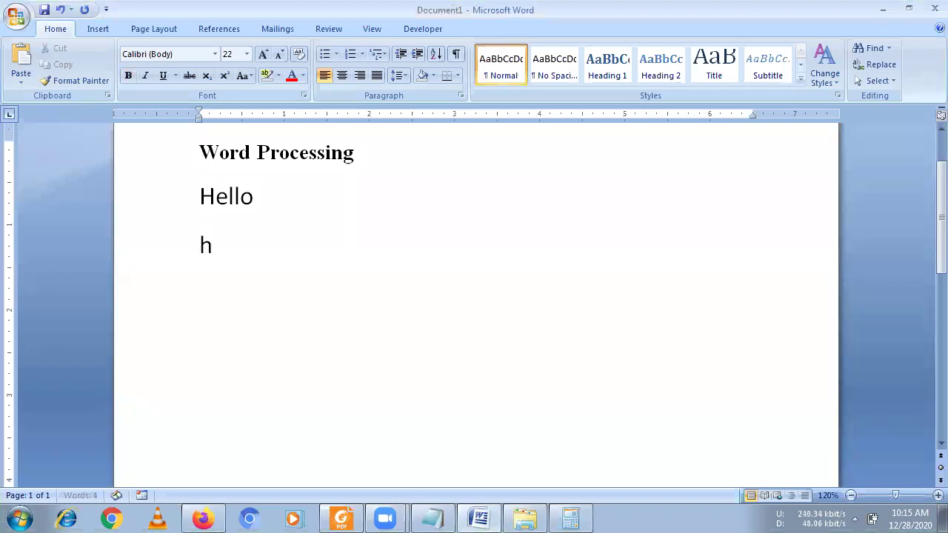
pyautogui.write('e are a bo')
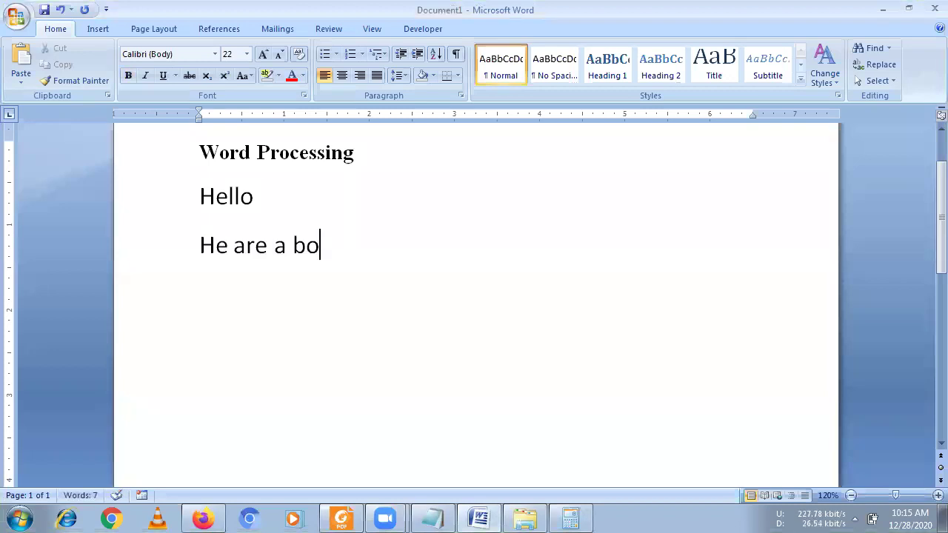
pyautogui.write('y.')
pyautogui.press('Return')
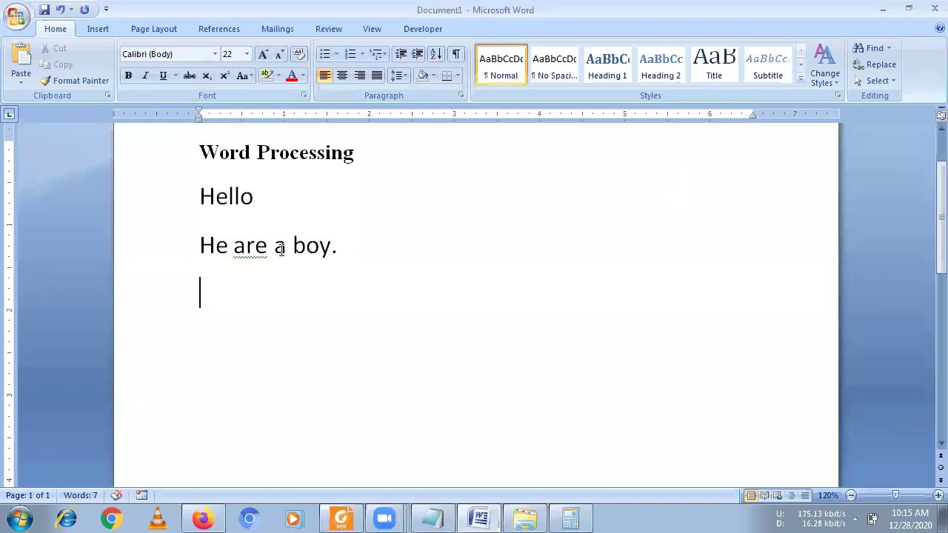
# Fix the grammar error by replacing are with the suggested is
pyautogui.moveTo(233, 250); pyautogui.dragTo(267, 253)
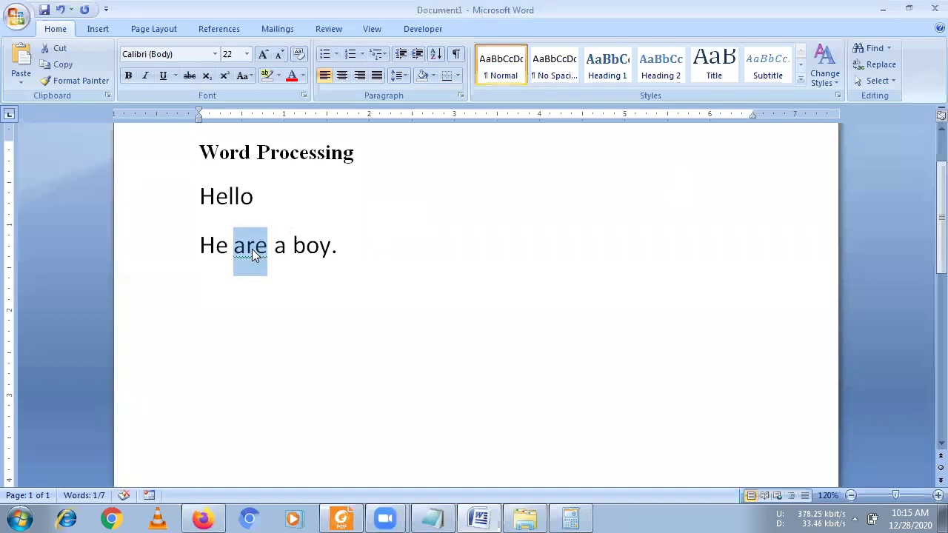
pyautogui.click(252, 249)
pyautogui.rightClick(251, 249)
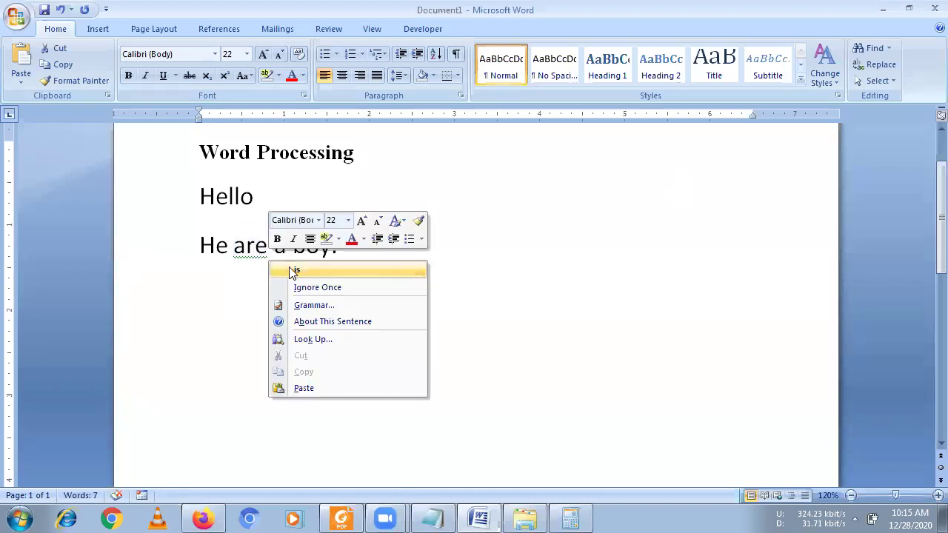
pyautogui.click(287, 271)
pyautogui.moveTo(200, 152); pyautogui.dragTo(246, 153)
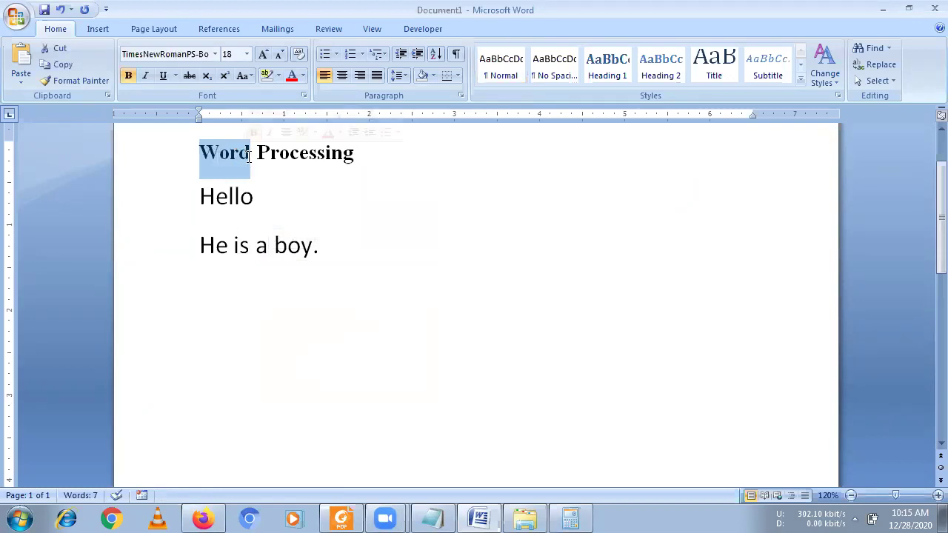
# Insert blank lines after the end of the Word Processing heading
pyautogui.moveTo(259, 153); pyautogui.dragTo(326, 157)
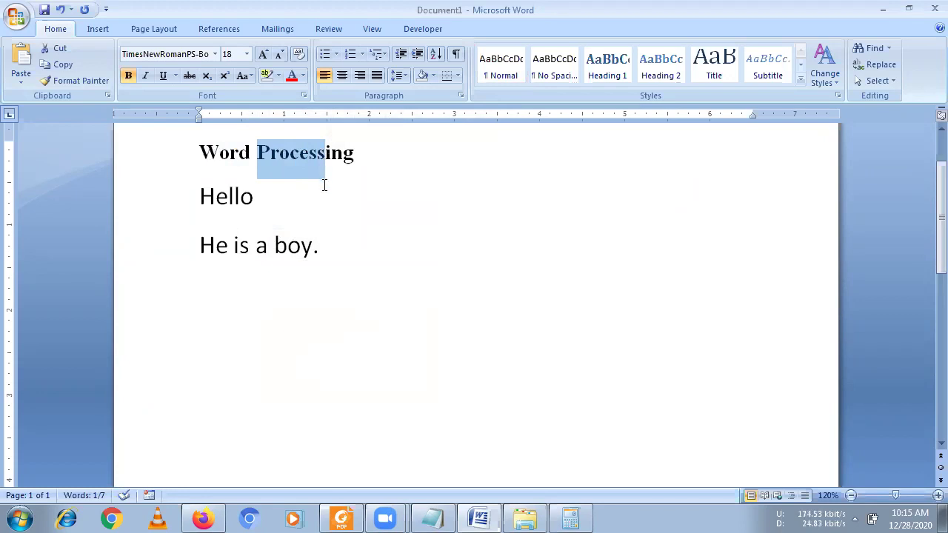
pyautogui.click(230, 153)
pyautogui.moveTo(200, 153); pyautogui.dragTo(324, 154)
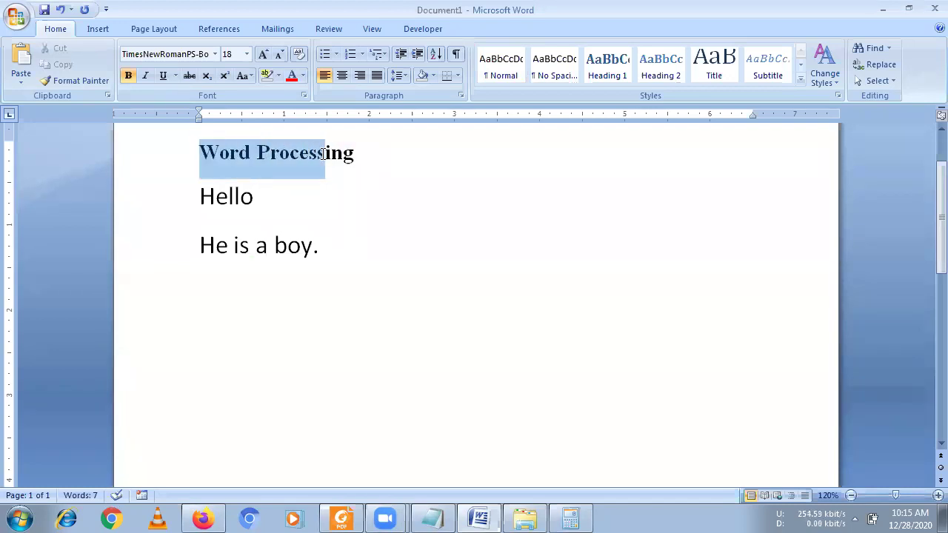
pyautogui.click(386, 157)
pyautogui.press('Return')
pyautogui.press('Return')
pyautogui.press('Return')
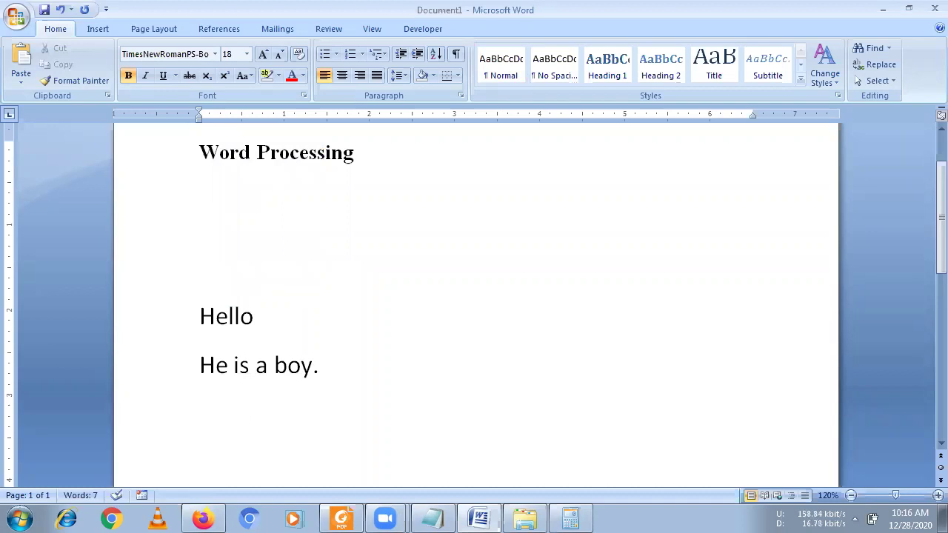
# Type MS word, Libra office (fixing the Lbra typo) and star office on separate lines
pyautogui.write('MS word')
pyautogui.press('Return')
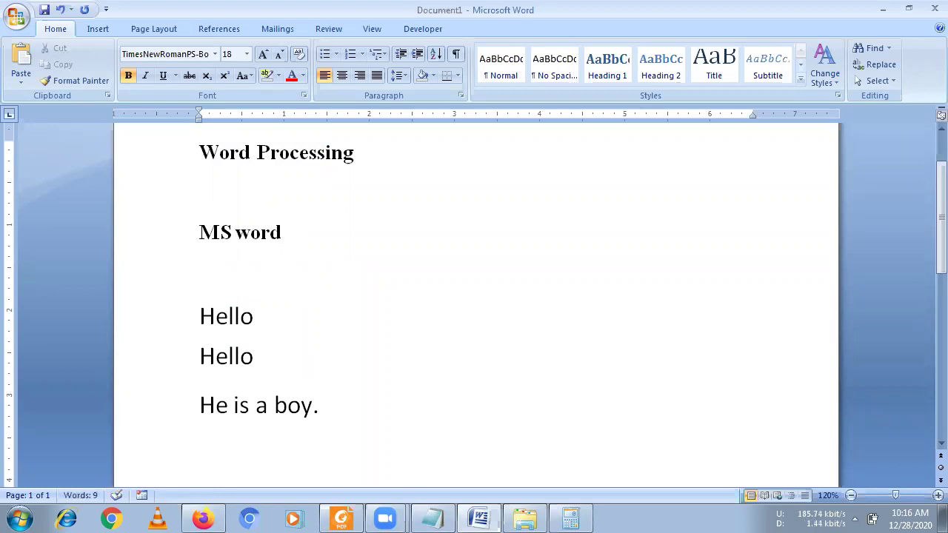
pyautogui.write('Lbra office')
pyautogui.click(292, 273)
pyautogui.press('Left')
pyautogui.press('Left')
pyautogui.press('Left')
pyautogui.press('Left')
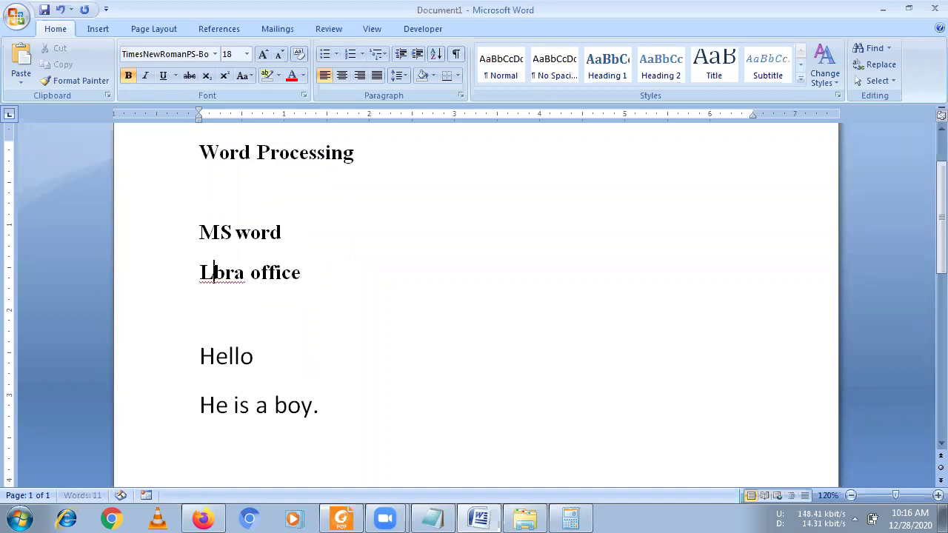
pyautogui.write('i')
pyautogui.press('Right')
pyautogui.press('Right')
pyautogui.press('Right')
pyautogui.press('Right')
pyautogui.press('Right')
pyautogui.press('Right')
pyautogui.press('Right')
pyautogui.press('Right')
pyautogui.press('Return')
pyautogui.write('star')
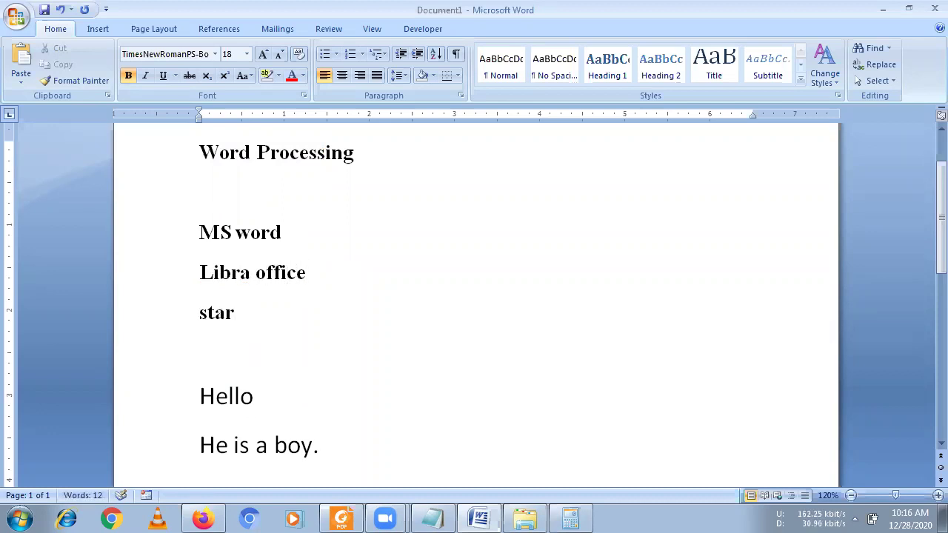
pyautogui.write(' office')
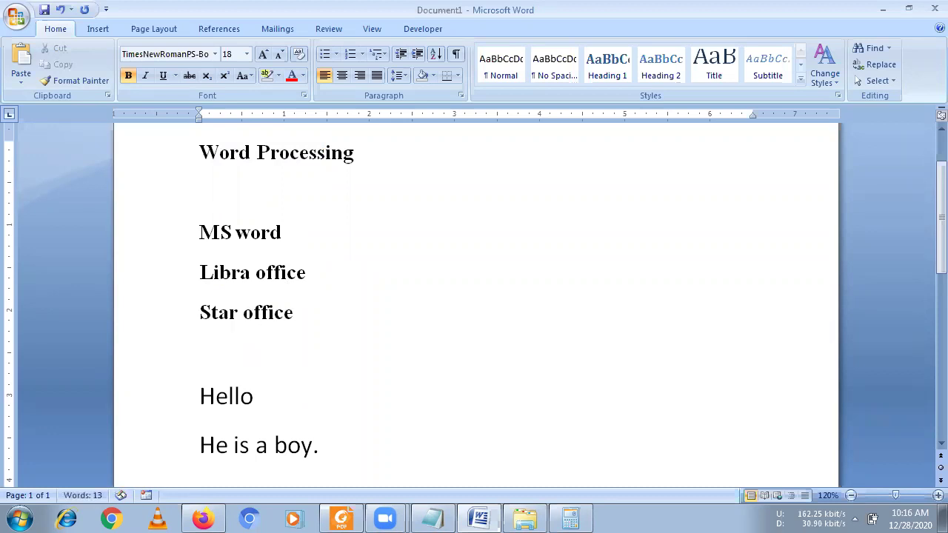
pyautogui.press('Return')
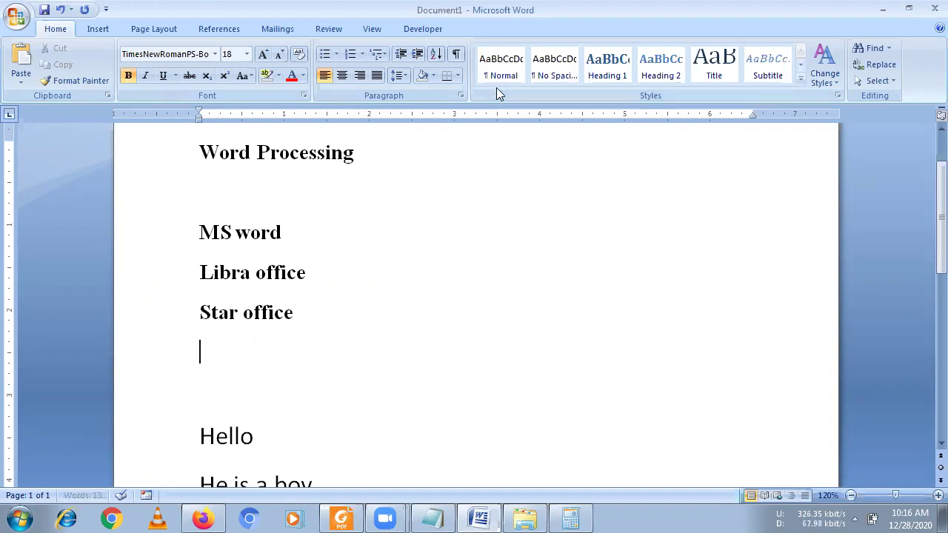
# Select the MS word, Libra office and Star office lines and the heading in turn
pyautogui.moveTo(196, 235); pyautogui.dragTo(307, 234)
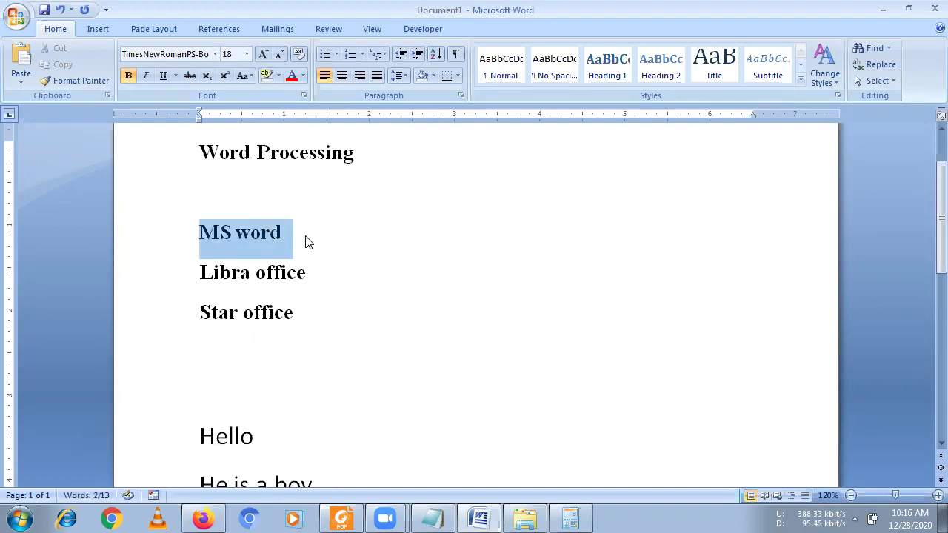
pyautogui.moveTo(202, 272); pyautogui.dragTo(298, 272)
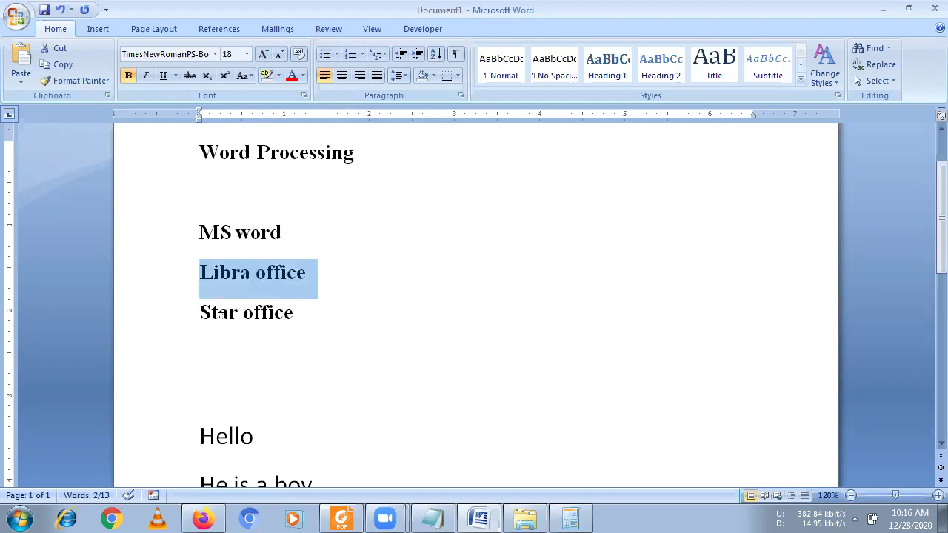
pyautogui.moveTo(198, 317); pyautogui.dragTo(281, 321)
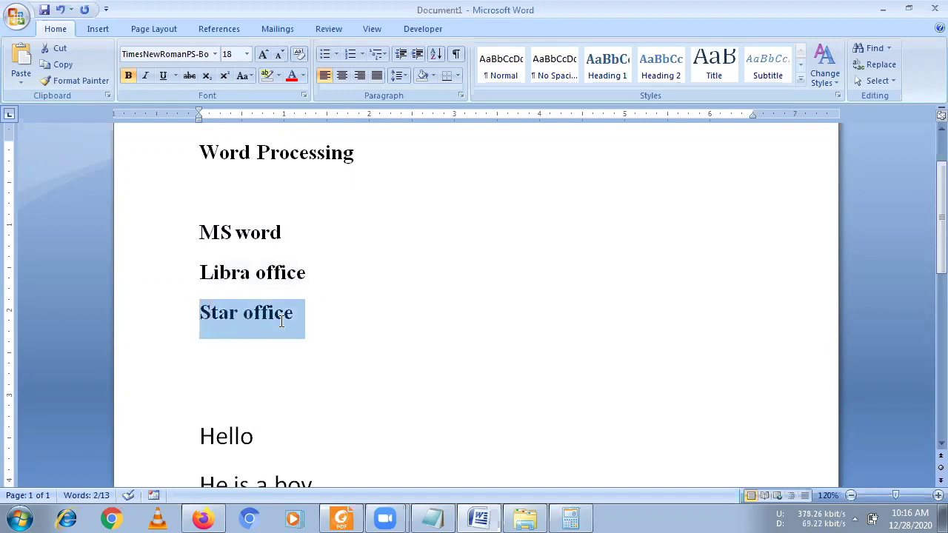
pyautogui.click(220, 353)
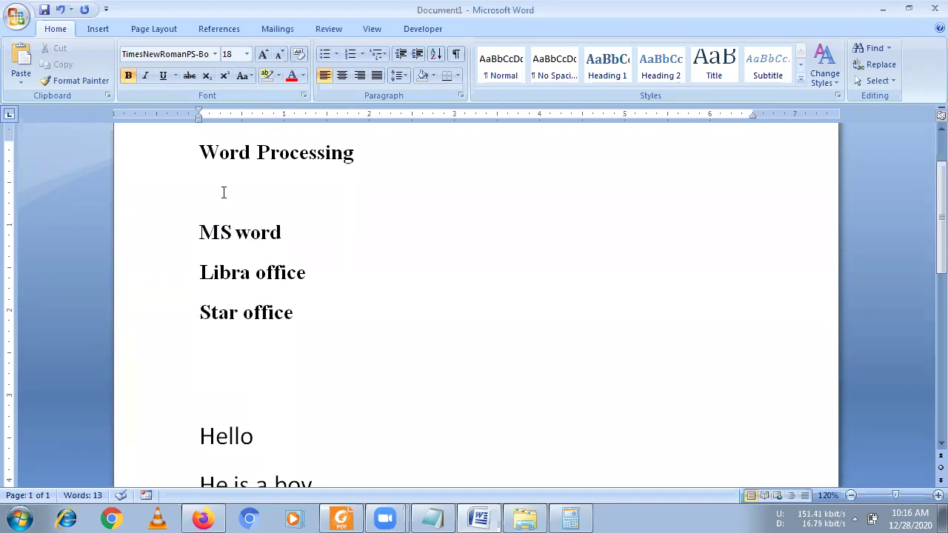
pyautogui.moveTo(201, 152); pyautogui.dragTo(362, 156)
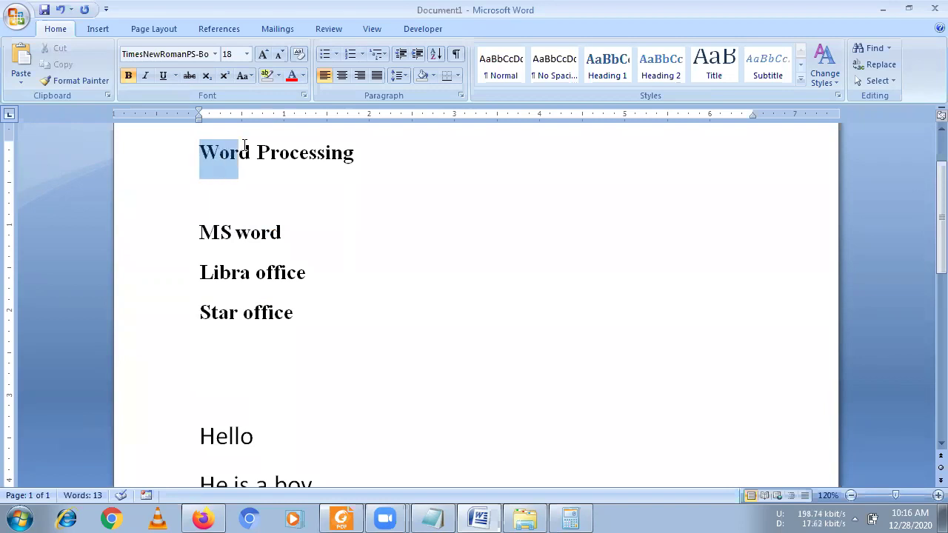
pyautogui.click(248, 231)
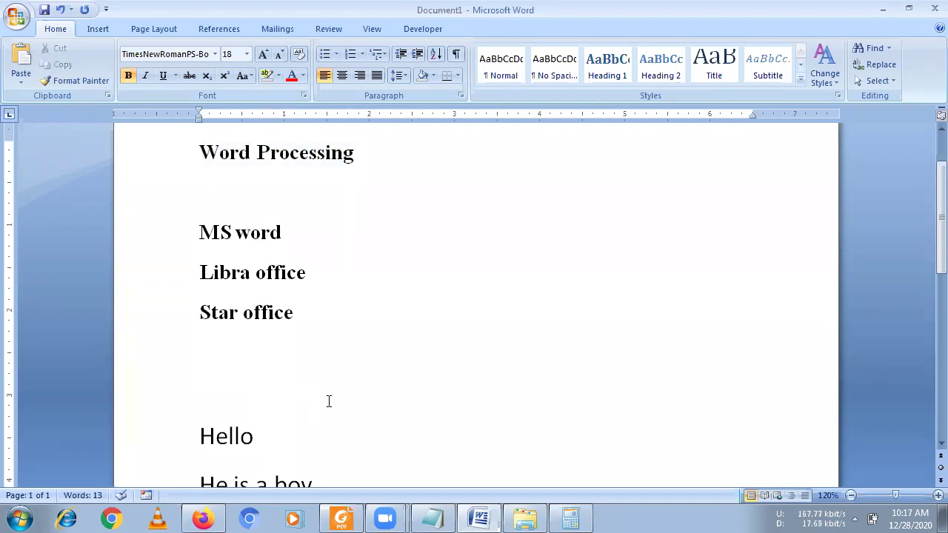
pyautogui.keyDown('shift'); pyautogui.click(314, 338); pyautogui.keyUp('shift')
pyautogui.click(214, 351)
pyautogui.moveTo(191, 278); pyautogui.dragTo(309, 321)
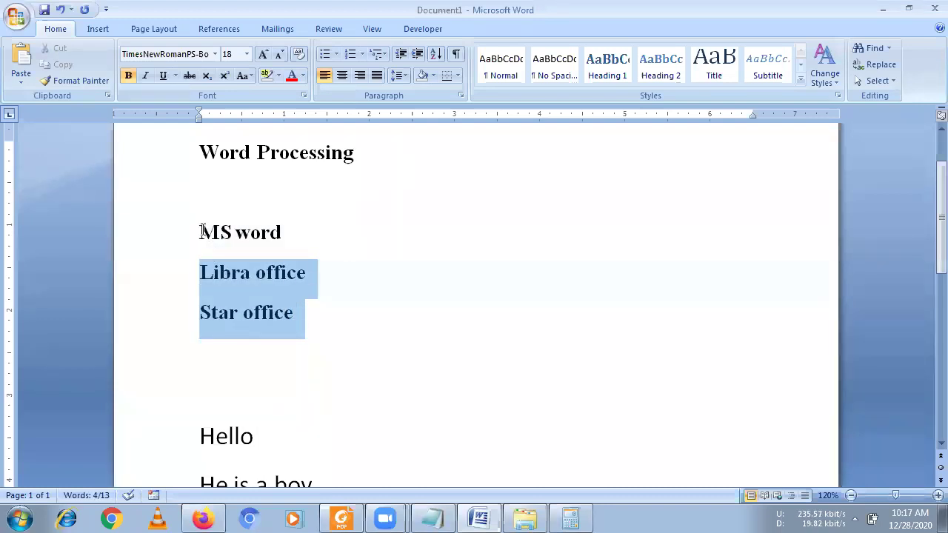
# Delete the Libra office and Star office lines so only MS word remains
pyautogui.press('Delete')
pyautogui.moveTo(201, 231); pyautogui.dragTo(281, 226)
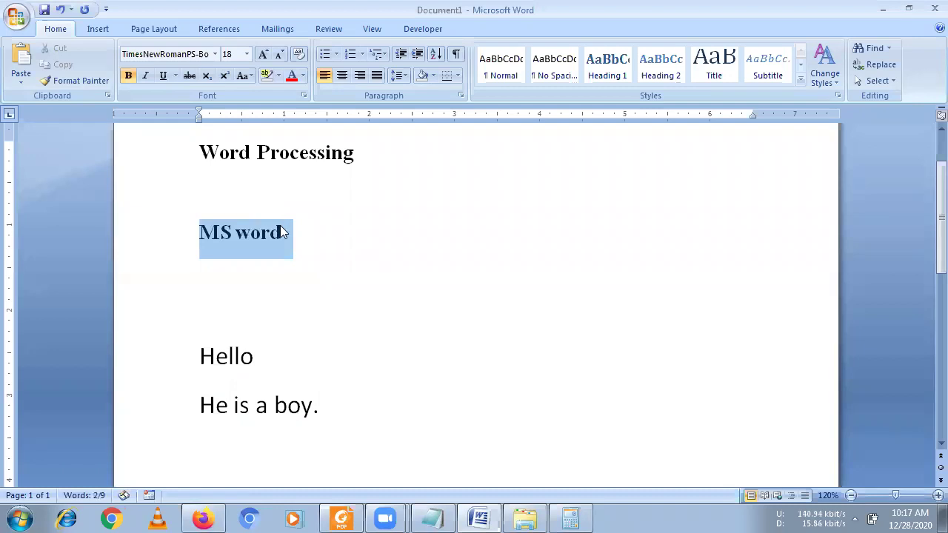
pyautogui.click(225, 299)
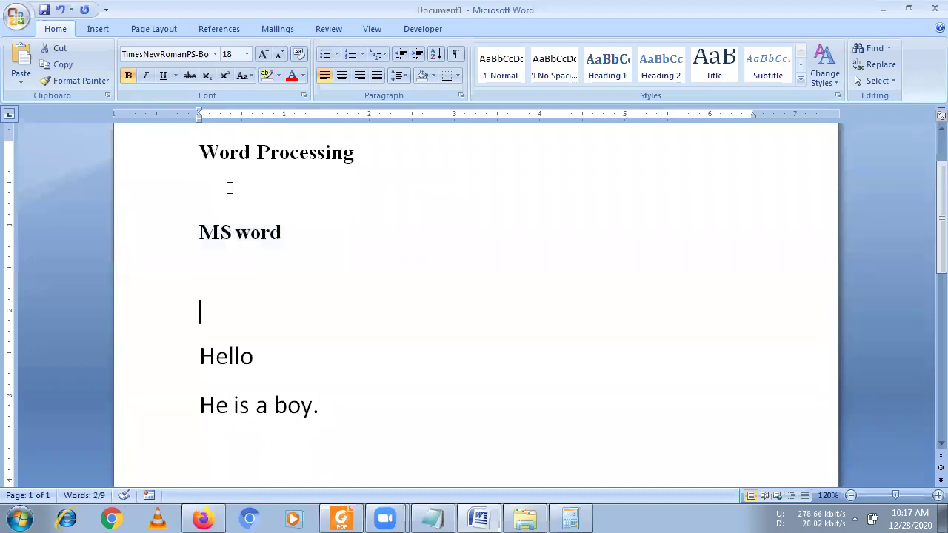
# Highlight the Word Processing heading and MS word line, then return to the syllabus PDF
pyautogui.moveTo(200, 153); pyautogui.dragTo(325, 154)
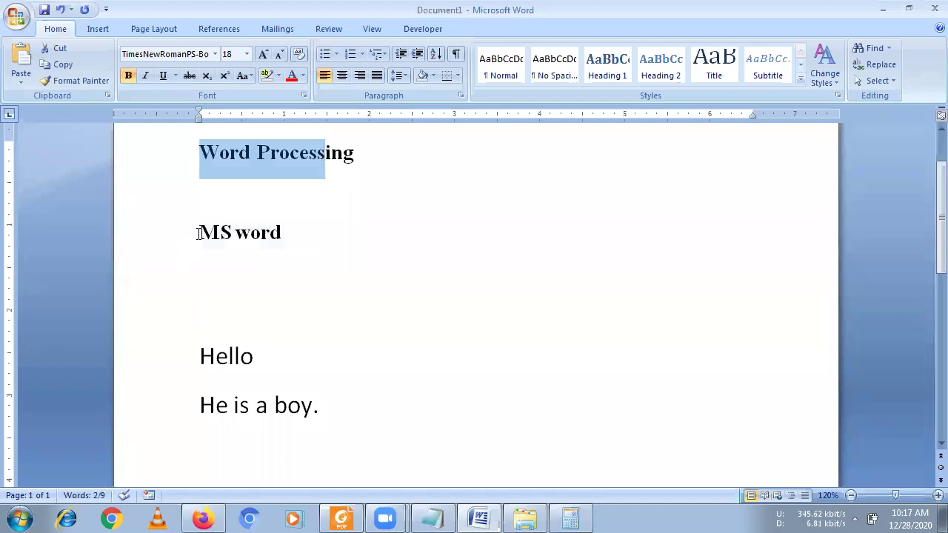
pyautogui.moveTo(198, 234); pyautogui.dragTo(279, 234)
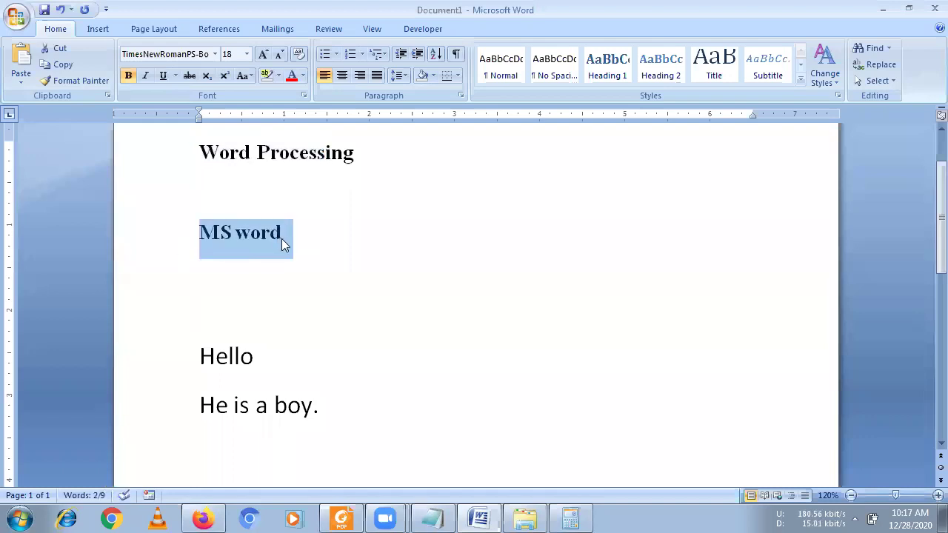
pyautogui.click(342, 518)
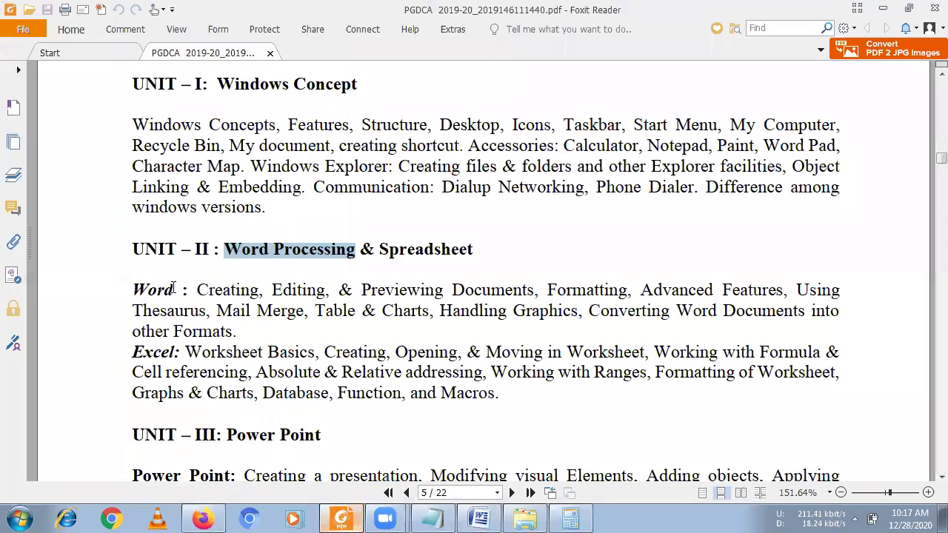
pyautogui.doubleClick(171, 290)
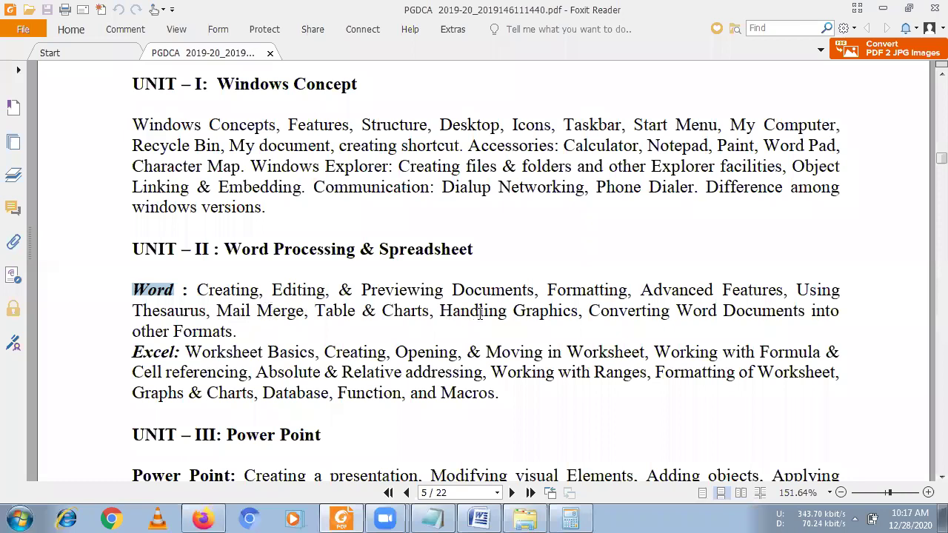
pyautogui.moveTo(479, 310); pyautogui.dragTo(499, 310)
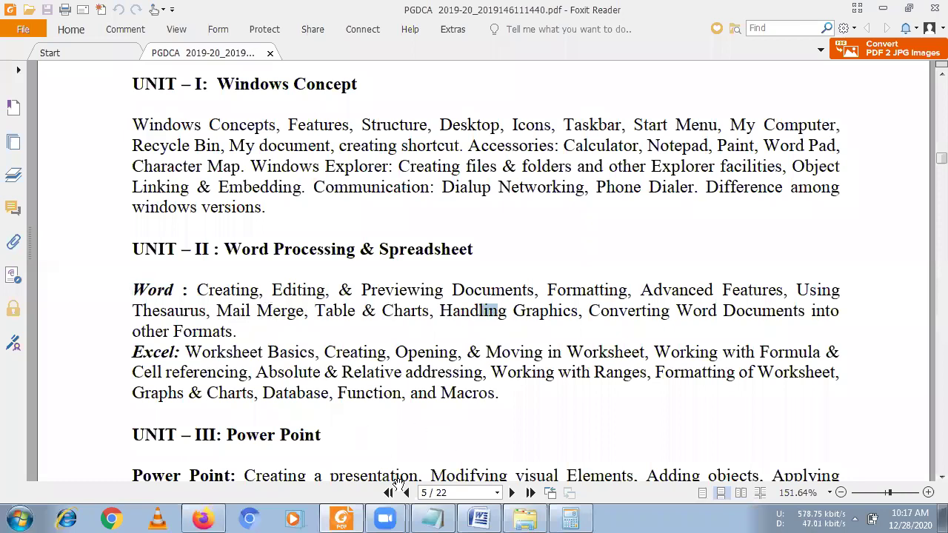
# In Word, highlight MS word and the Word Processing heading, then go back to the syllabus PDF
pyautogui.hotkey('alt', 'Tab')
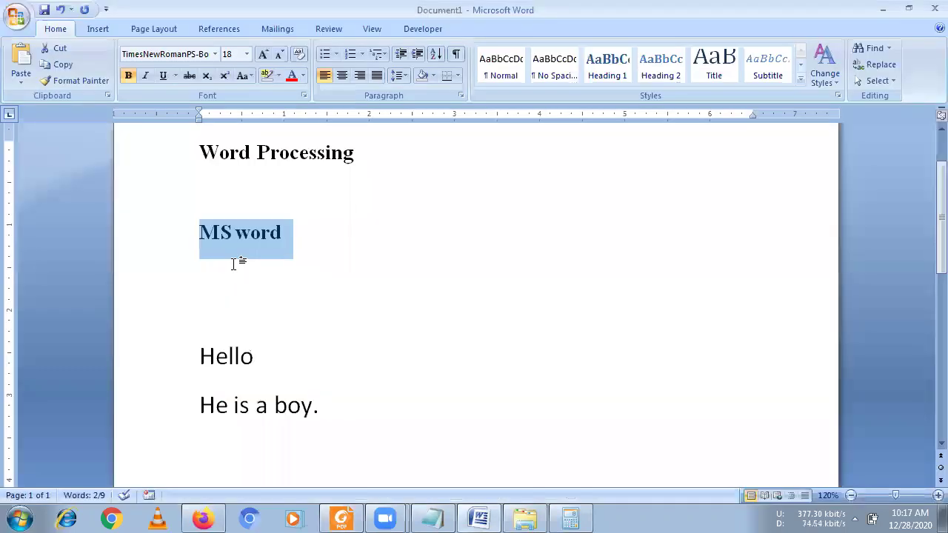
pyautogui.click(233, 264)
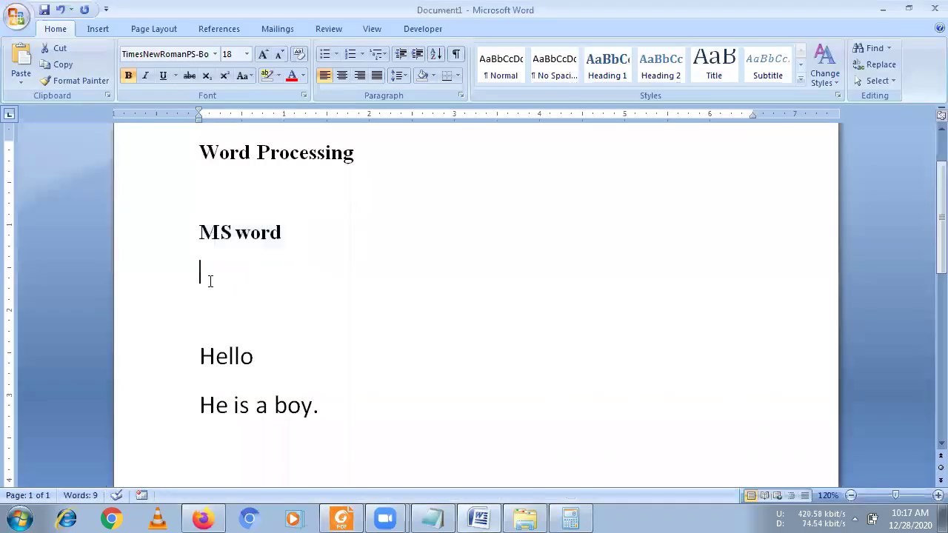
pyautogui.moveTo(200, 232); pyautogui.dragTo(231, 231)
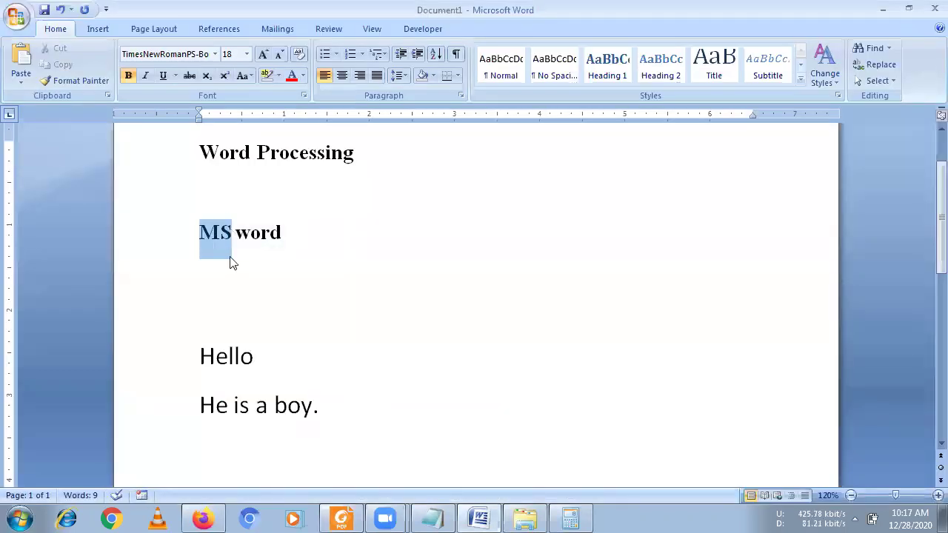
pyautogui.moveTo(281, 235); pyautogui.dragTo(200, 237)
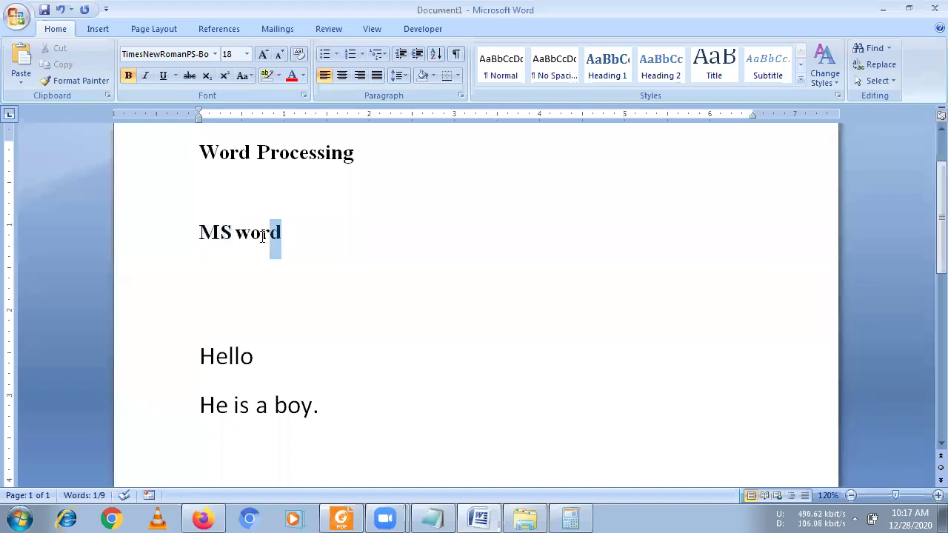
pyautogui.moveTo(200, 148); pyautogui.dragTo(324, 156)
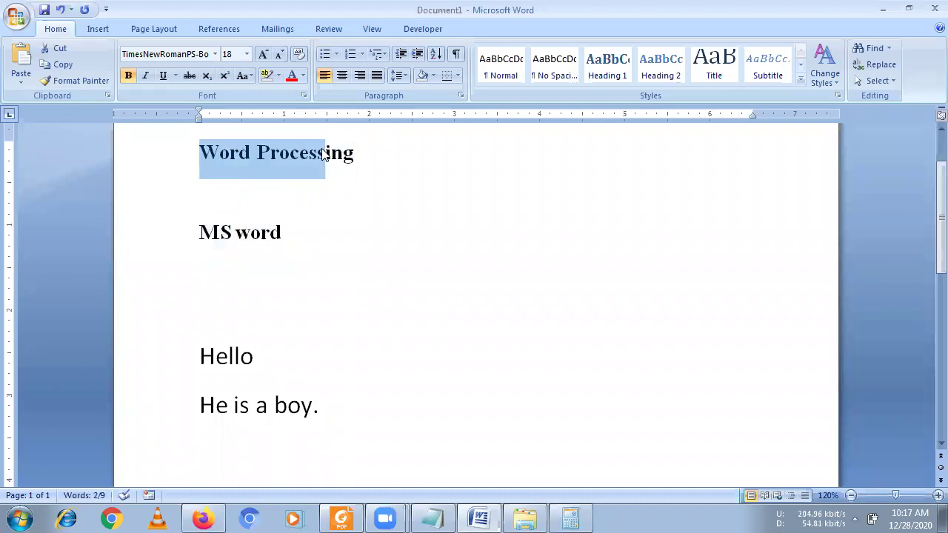
pyautogui.click(274, 293)
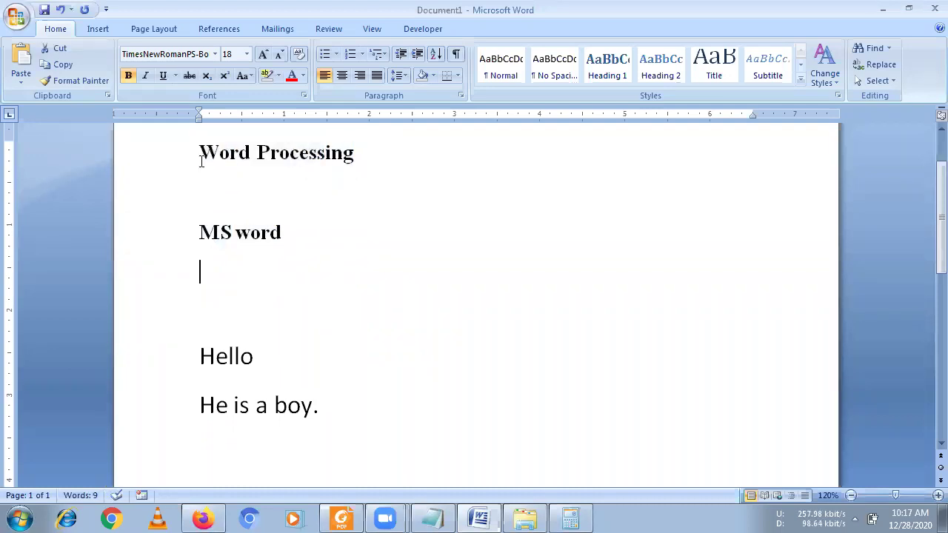
pyautogui.click(341, 518)
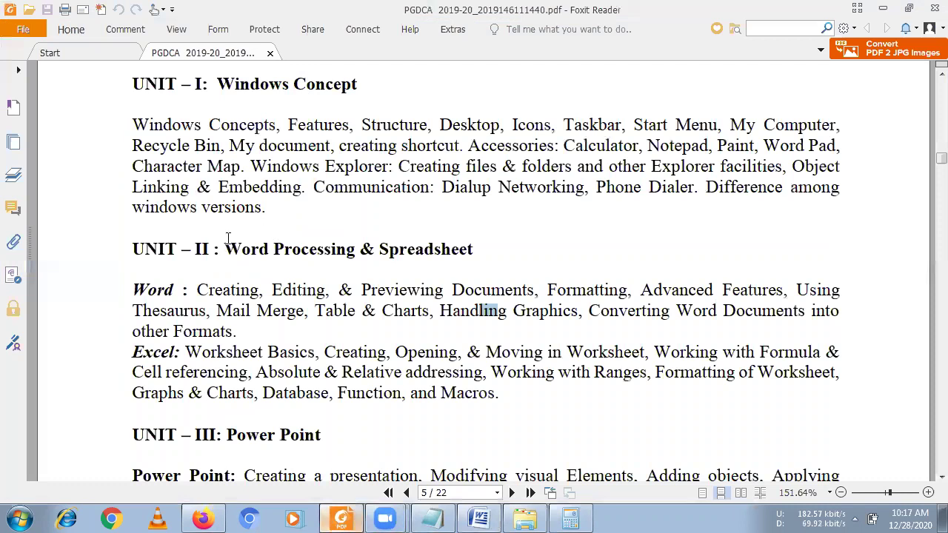
pyautogui.moveTo(225, 248); pyautogui.dragTo(335, 250)
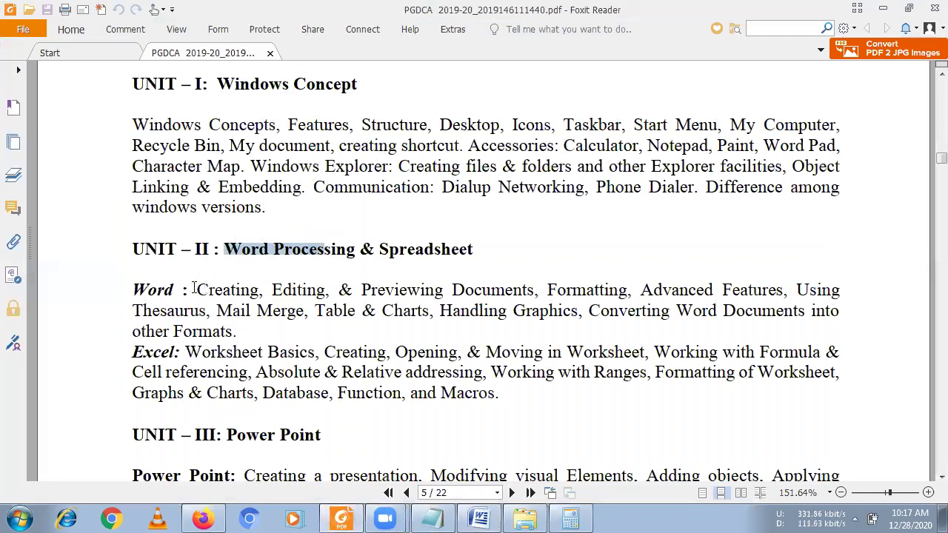
pyautogui.moveTo(197, 290); pyautogui.dragTo(535, 293)
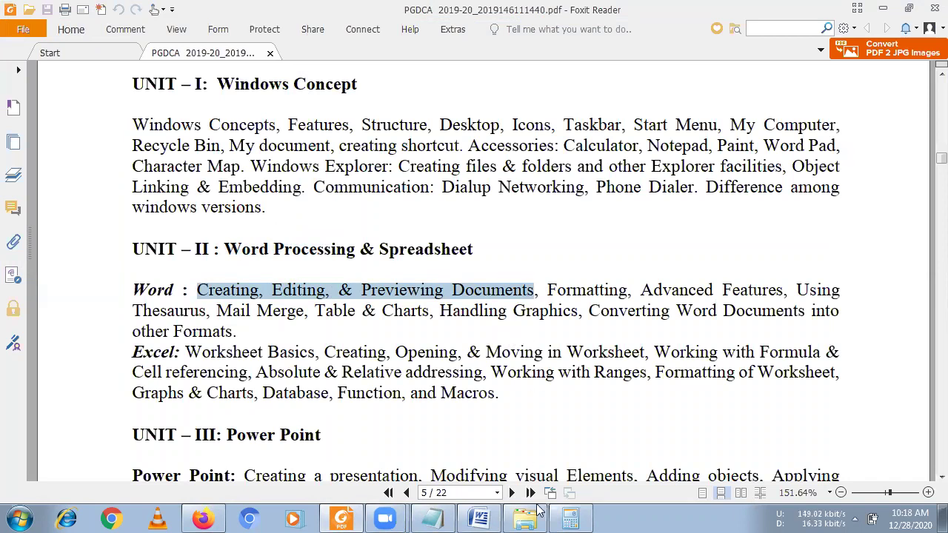
# Delete all the old text from the Word page
pyautogui.click(480, 518)
pyautogui.keyDown('shift'); pyautogui.click(188, 179); pyautogui.keyUp('shift')
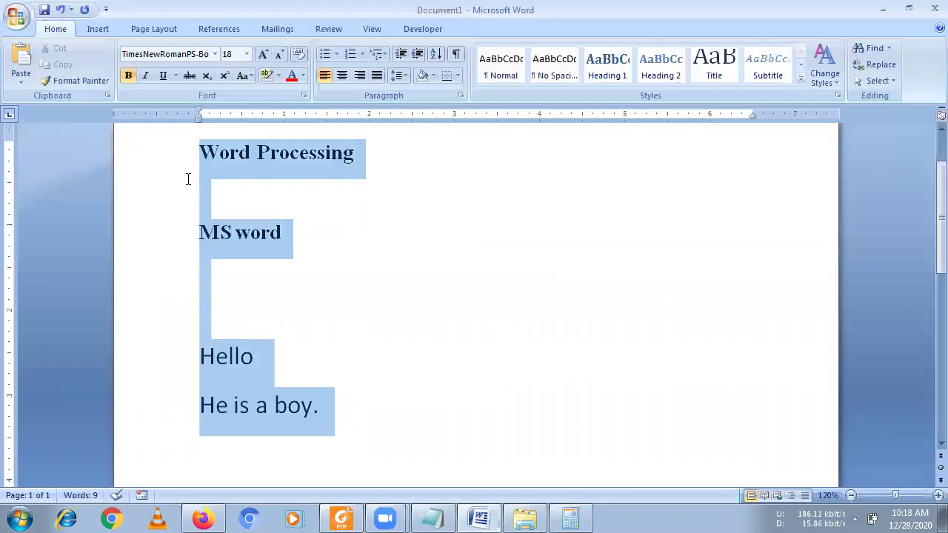
pyautogui.press('Delete')
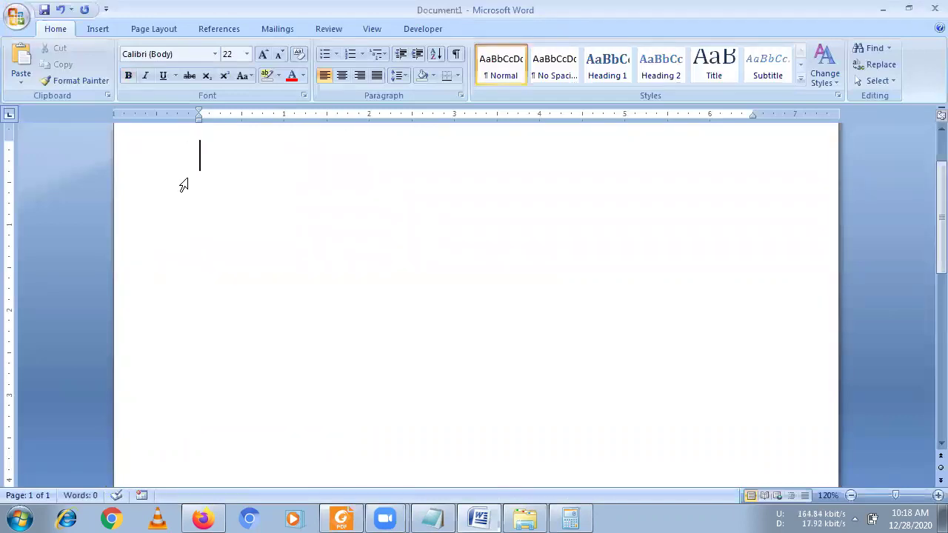
pyautogui.scroll(2, 313, 251)
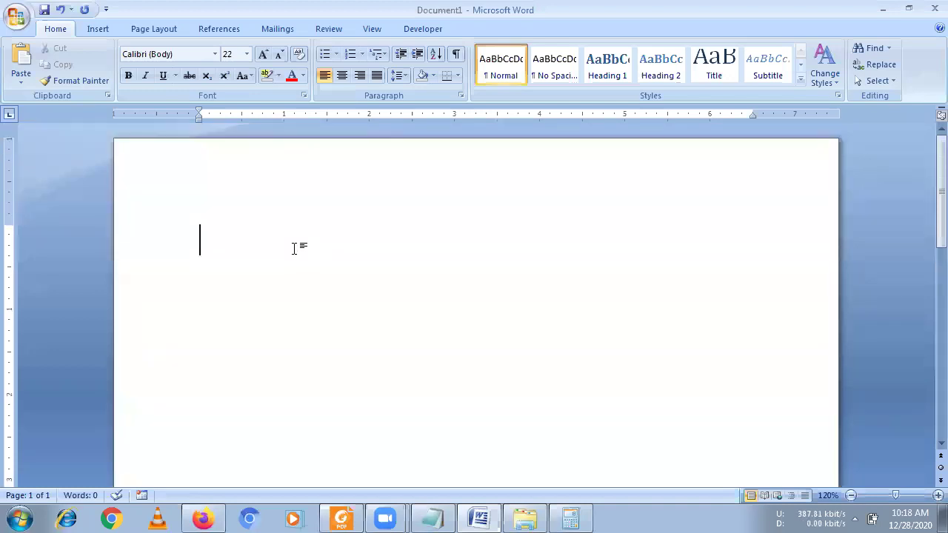
# Type the heading 'Alignment', start a new line below it, and centre the heading
pyautogui.write('Al')
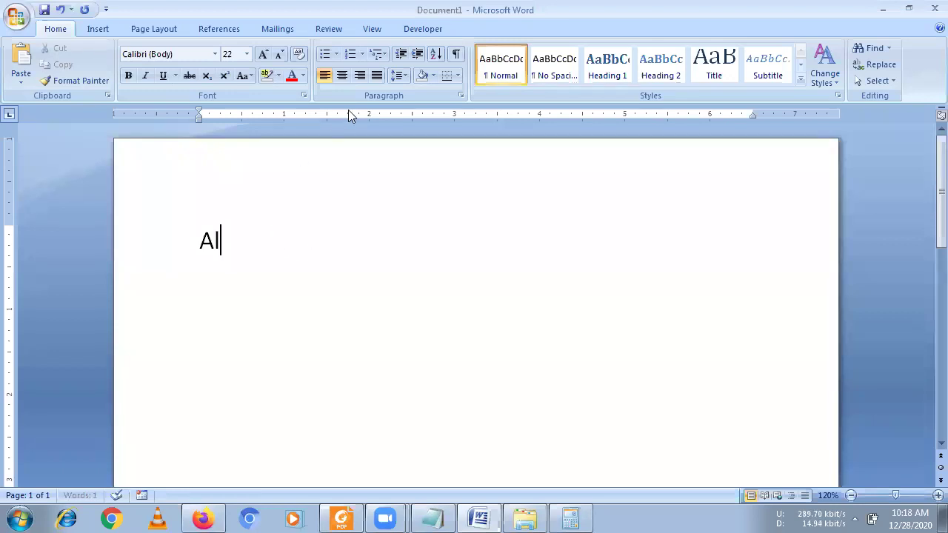
pyautogui.press('BackSpace')
pyautogui.press('BackSpace')
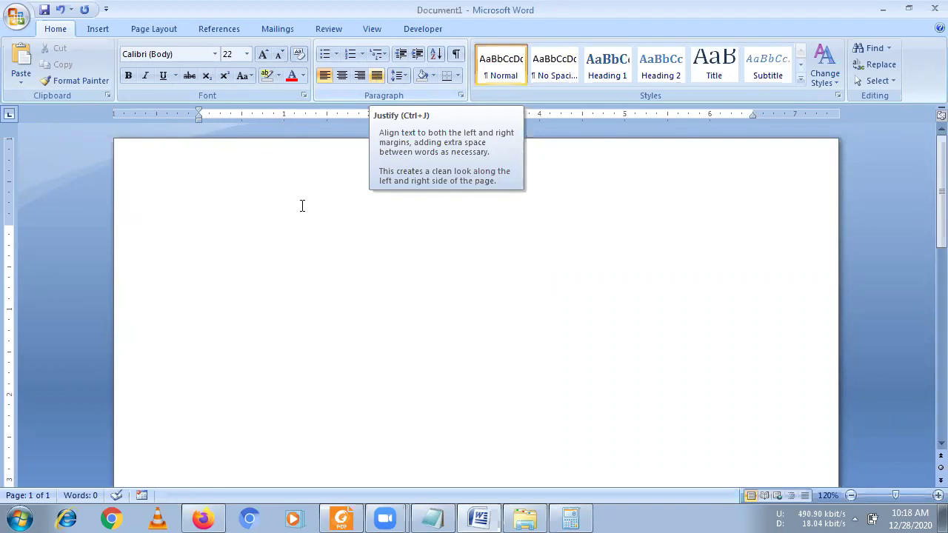
pyautogui.write('Alignment')
pyautogui.press('Return')
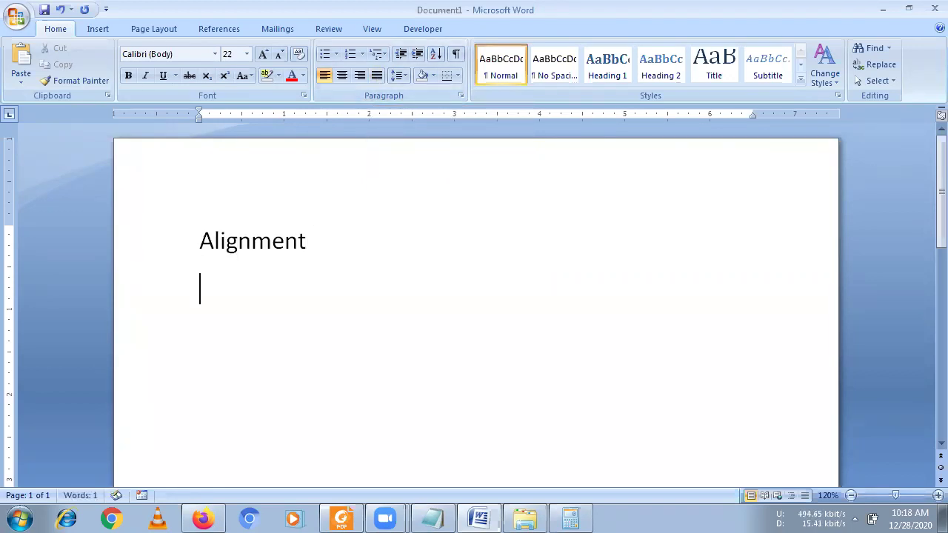
pyautogui.click(194, 246)
pyautogui.hotkey('ctrl', 'e')
# Make the Alignment heading bold and underlined, then move to the empty line below
pyautogui.tripleClick(437, 248)
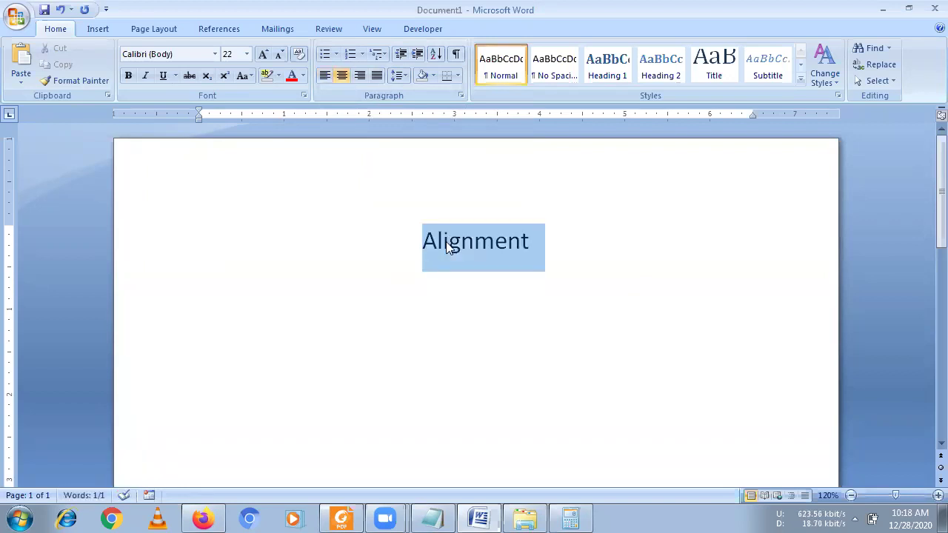
pyautogui.hotkey('ctrl', 'b')
pyautogui.hotkey('ctrl', 'u')
pyautogui.click(458, 317)
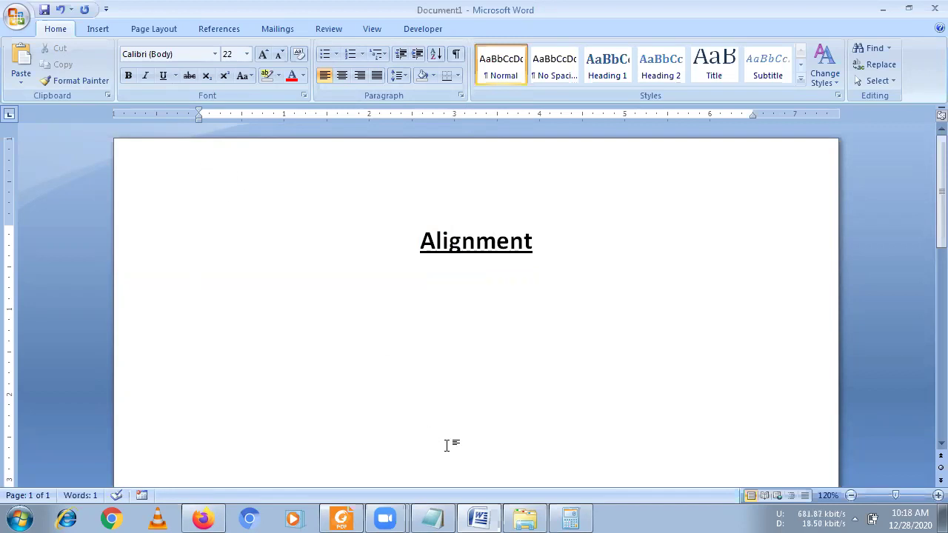
pyautogui.scroll(-1, 436, 432)
pyautogui.scroll(-1, 437, 433)
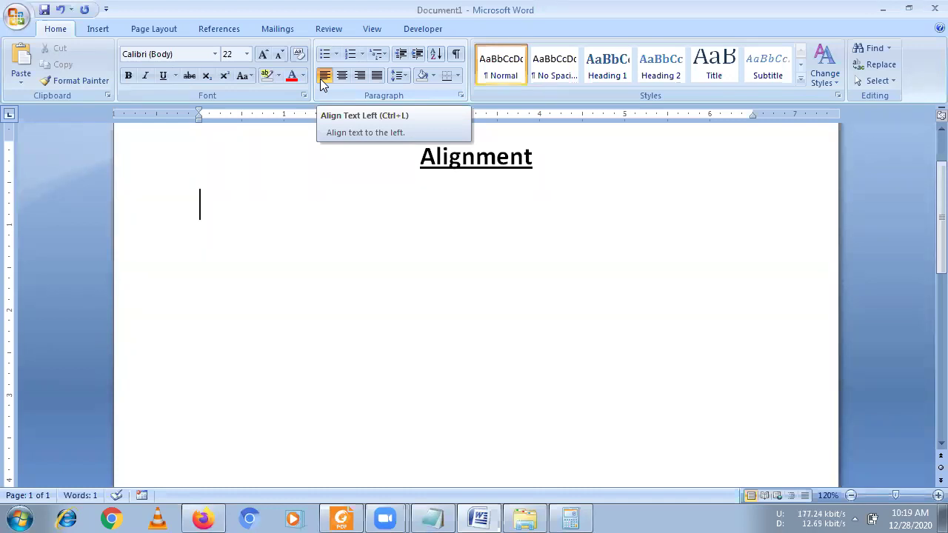
# Show the Alignment heading left-aligned with Ctrl+L, then centre it again
pyautogui.click(324, 83)
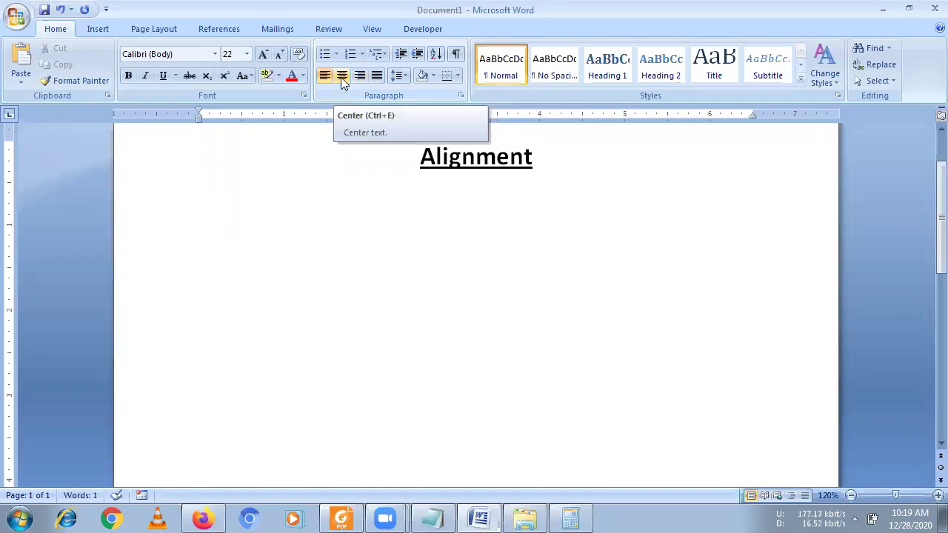
pyautogui.click(420, 156)
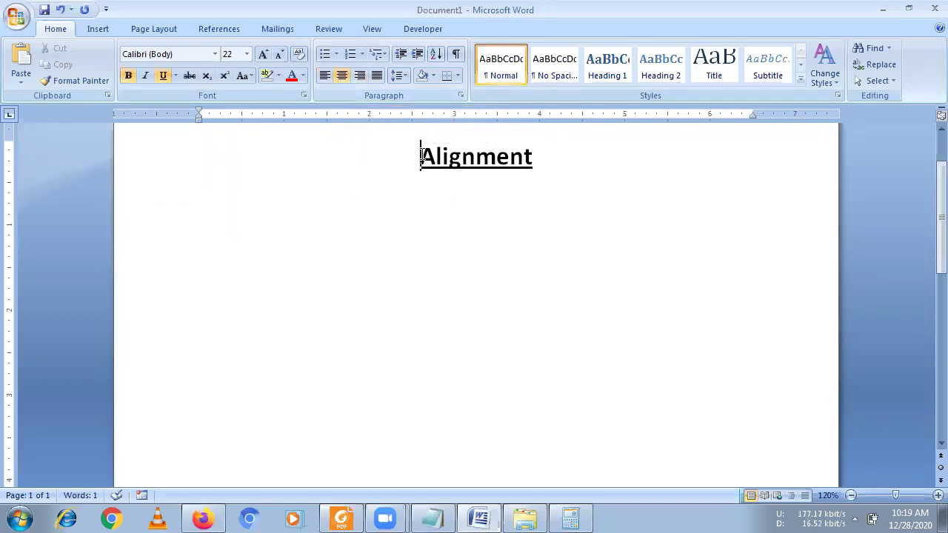
pyautogui.tripleClick(462, 157)
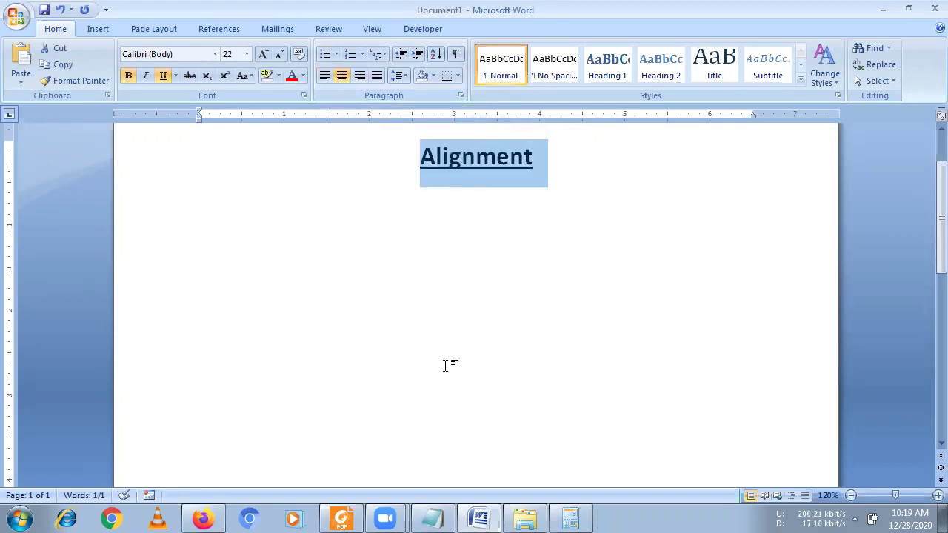
pyautogui.hotkey('ctrl', 'l')
pyautogui.hotkey('ctrl', 'e')
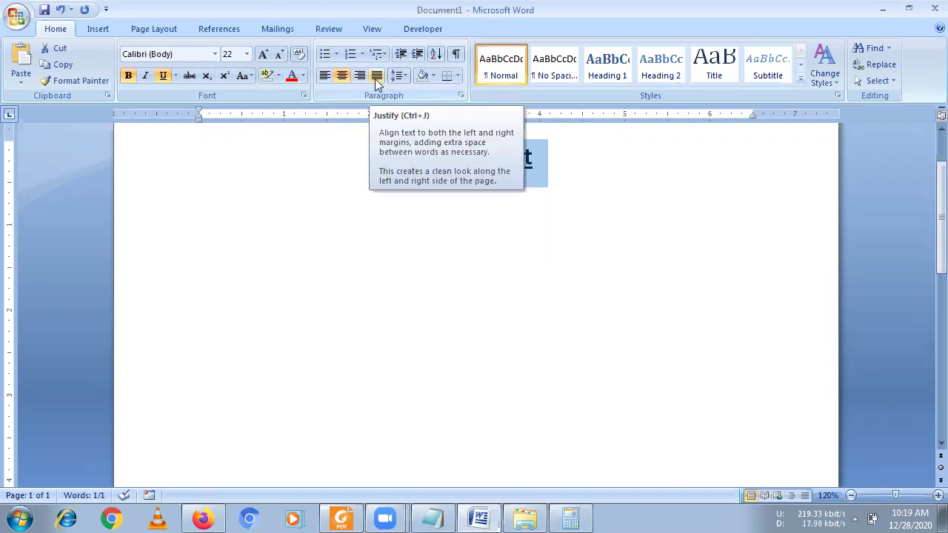
# Shrink the font on the blank line below the heading to 12 pt
pyautogui.click(175, 232)
pyautogui.click(224, 236)
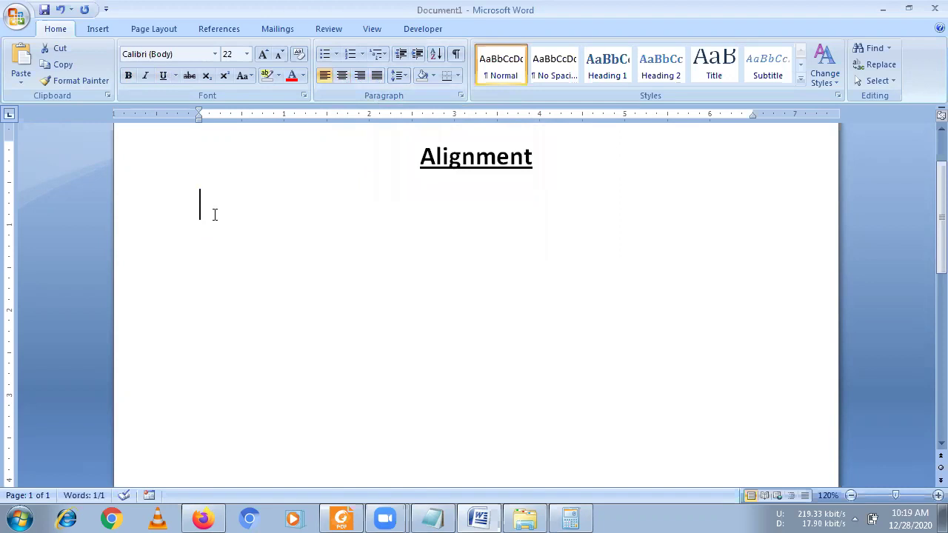
pyautogui.click(279, 58)
pyautogui.click(279, 57)
pyautogui.click(280, 58)
pyautogui.click(279, 58)
pyautogui.click(276, 57)
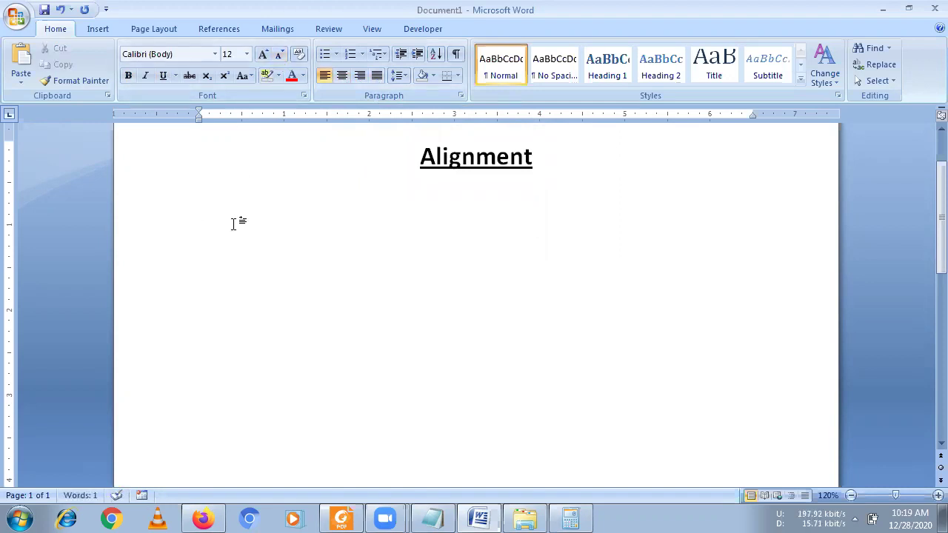
# Generate ten sample paragraphs with =rand(10,4) below the heading, then return to the top
pyautogui.write('=rand(10')
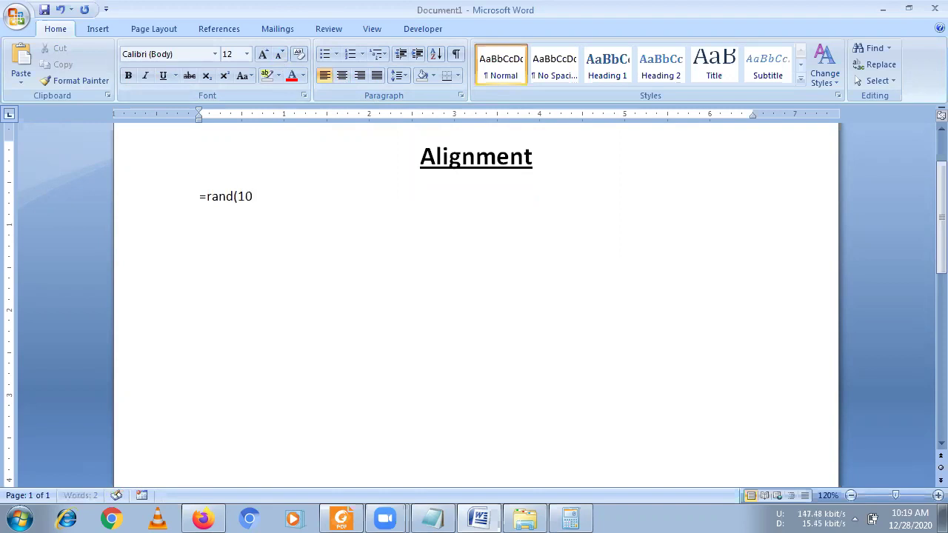
pyautogui.write(',4')
pyautogui.press('Return')
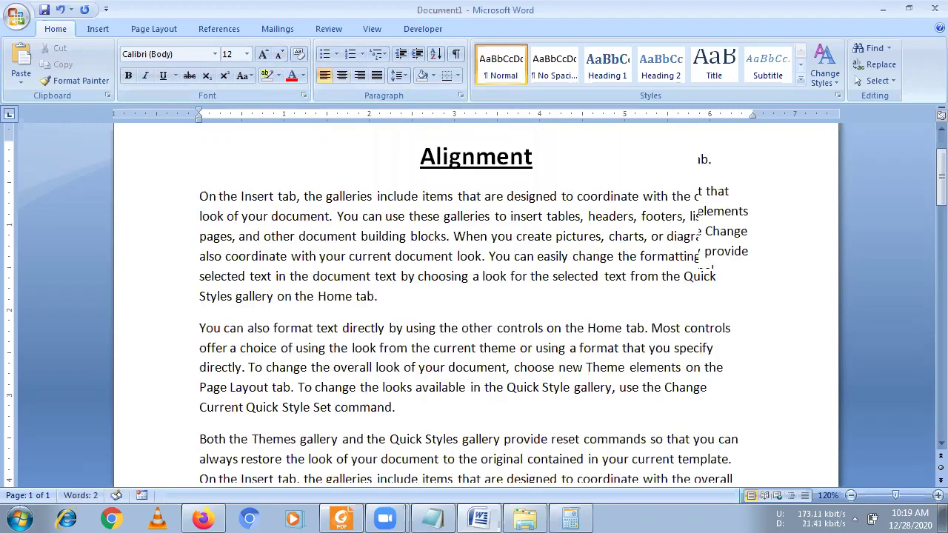
pyautogui.scroll(10, 491, 178)
pyautogui.scroll(2, 499, 184)
pyautogui.scroll(10, 499, 185)
pyautogui.scroll(1, 611, 119)
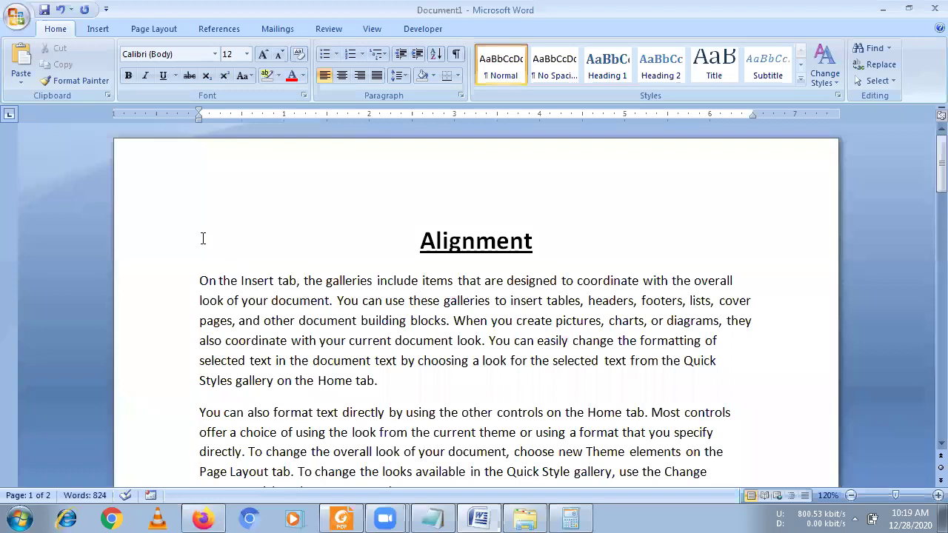
pyautogui.moveTo(199, 281)
pyautogui.mouseDown()
pyautogui.moveTo(439, 371)
pyautogui.moveTo(507, 410)
pyautogui.mouseUp()
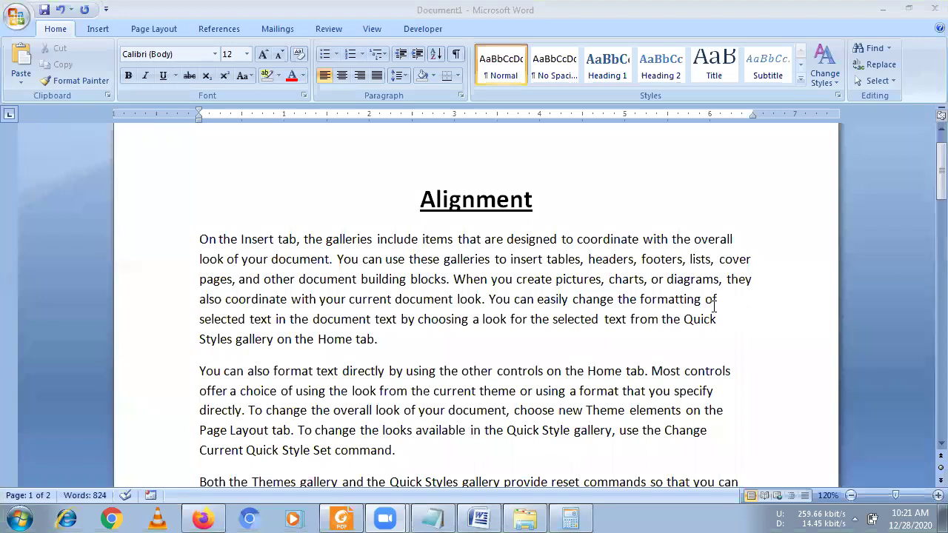
# Zoom the page out to 100% to see its full width
pyautogui.scroll(-2, 640, 312)
pyautogui.click(200, 155)
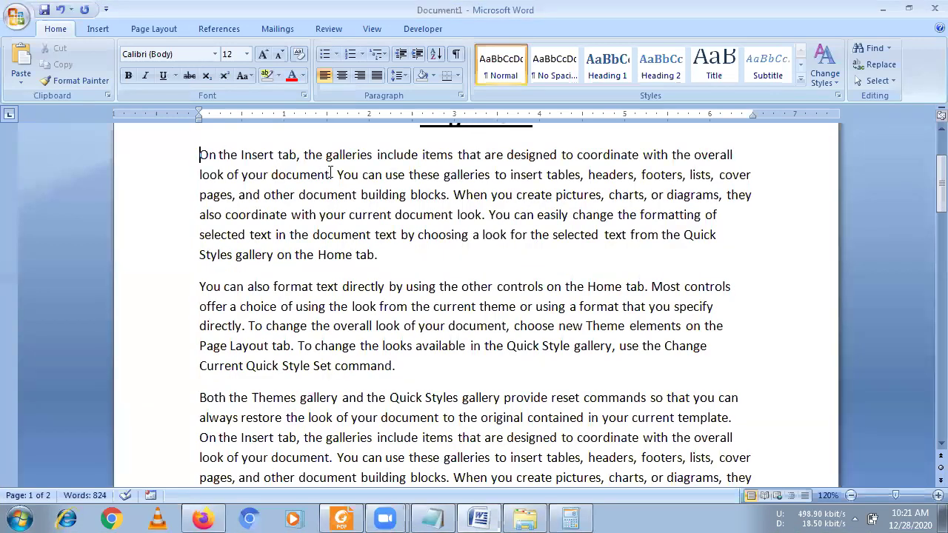
pyautogui.keyDown('shift'); pyautogui.click(764, 408); pyautogui.keyUp('shift')
pyautogui.keyDown('shift'); pyautogui.click(759, 430); pyautogui.keyUp('shift')
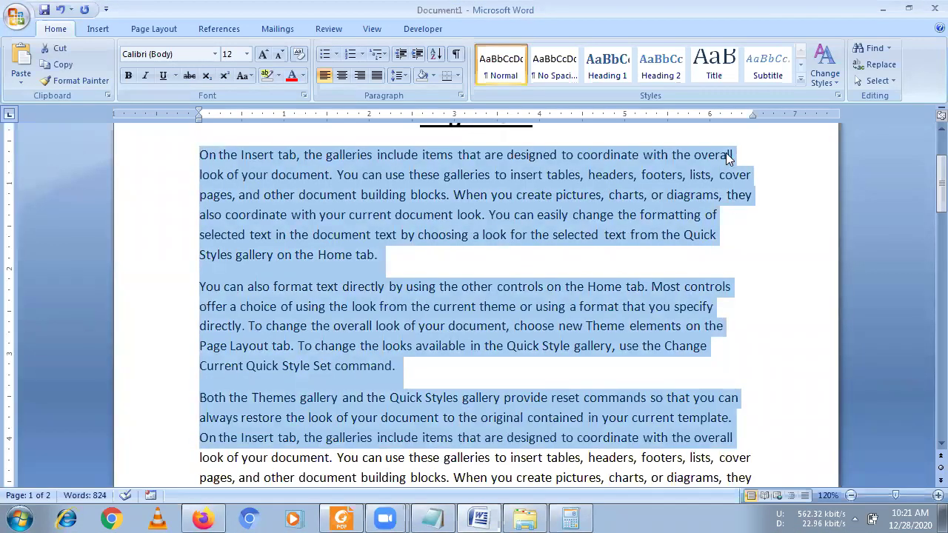
pyautogui.click(850, 496)
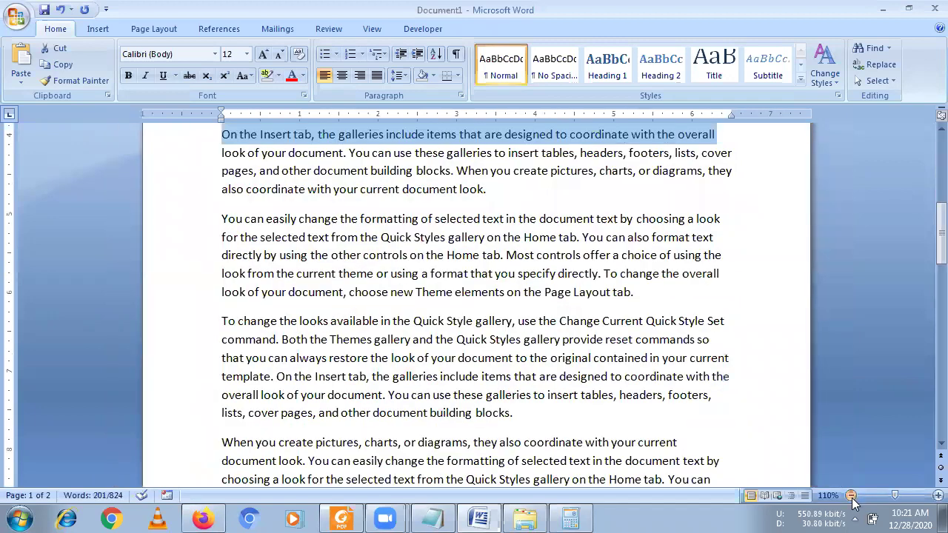
pyautogui.click(851, 496)
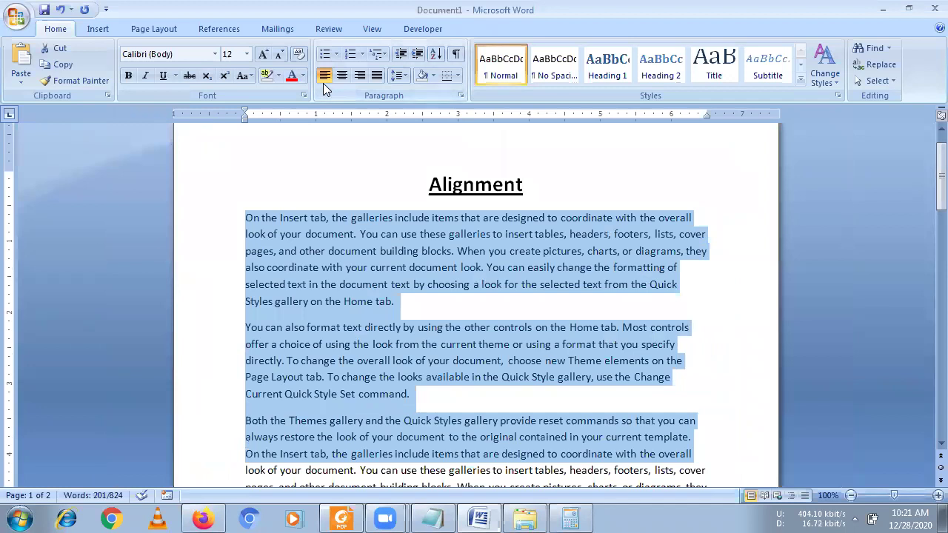
# Select the second and third sample paragraphs
pyautogui.click(418, 302)
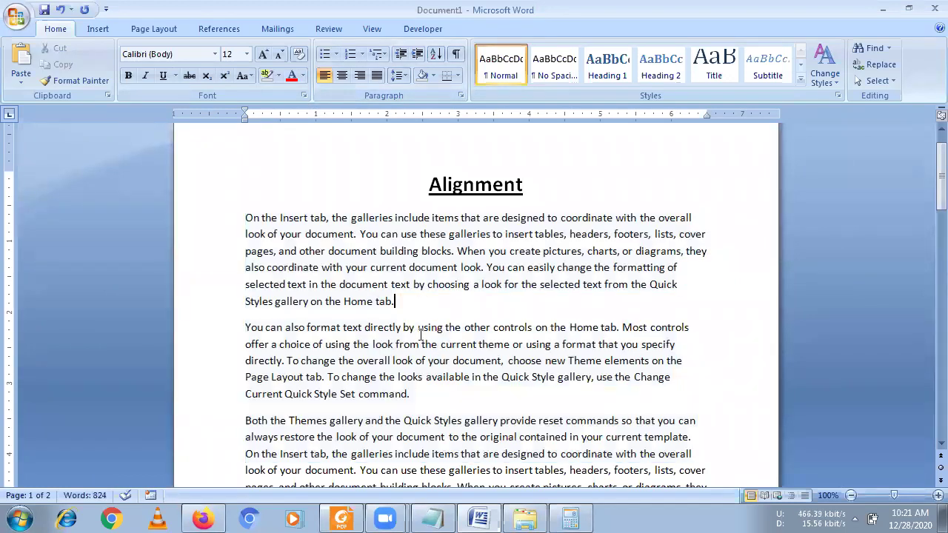
pyautogui.scroll(-1, 420, 334)
pyautogui.moveTo(245, 292)
pyautogui.mouseDown()
pyautogui.moveTo(482, 364)
pyautogui.moveTo(500, 474)
pyautogui.mouseUp()
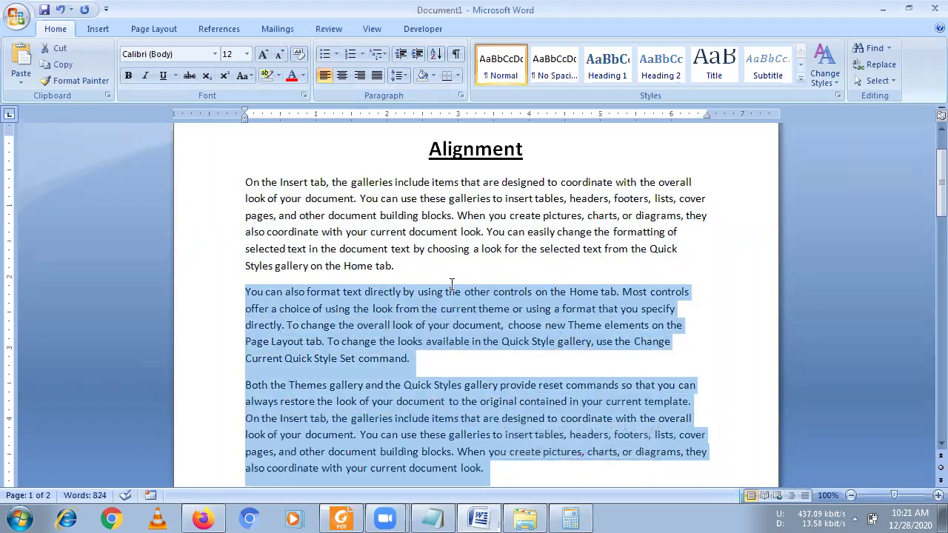
# Try right and centre alignment on the selected paragraphs, then justify them
pyautogui.click(360, 77)
pyautogui.scroll(-1, 564, 419)
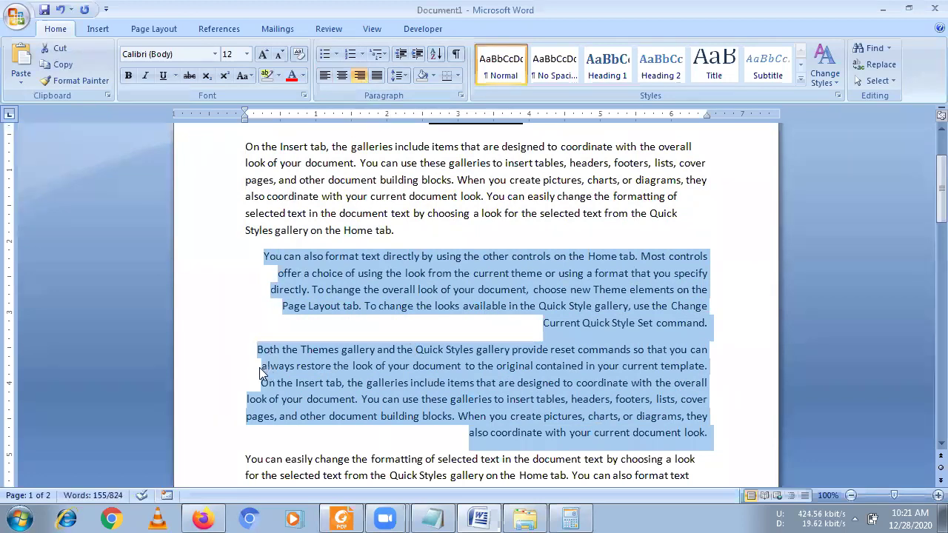
pyautogui.click(343, 82)
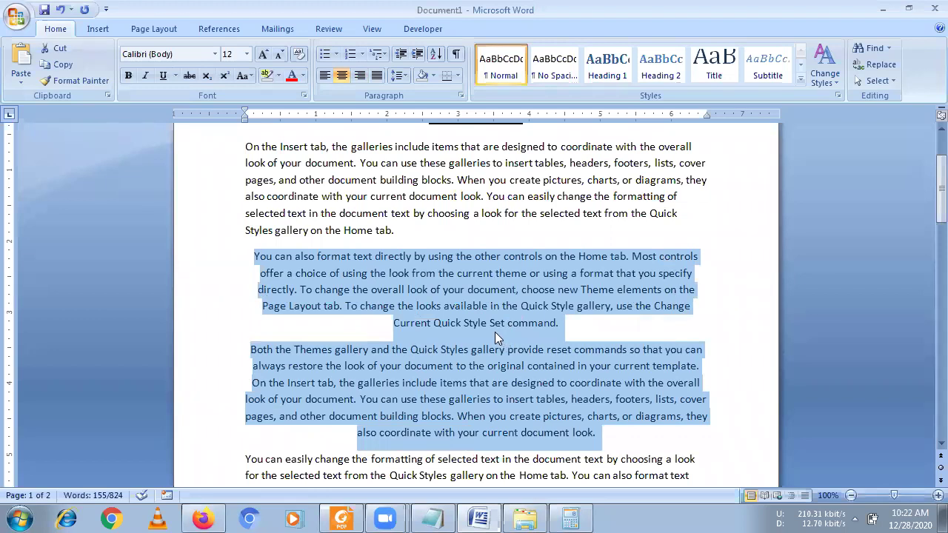
pyautogui.scroll(1, 495, 334)
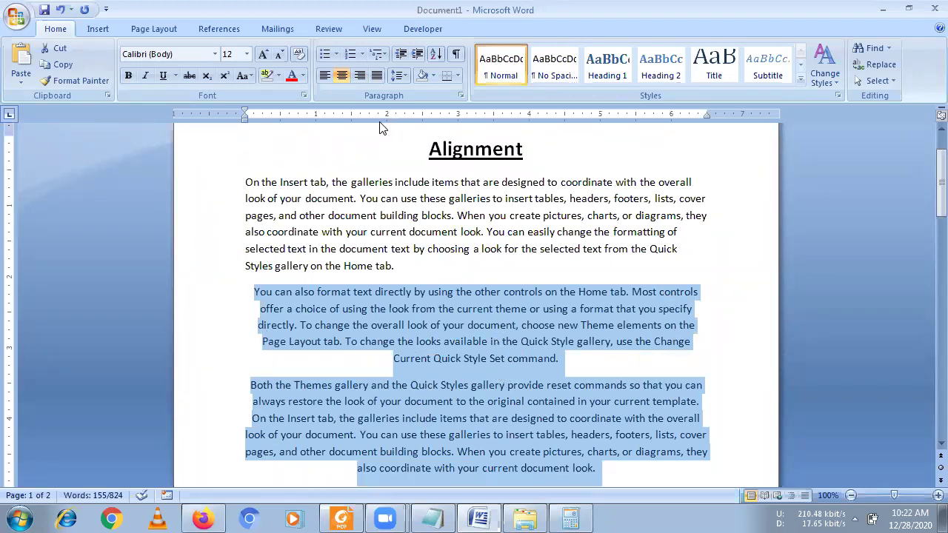
pyautogui.click(376, 77)
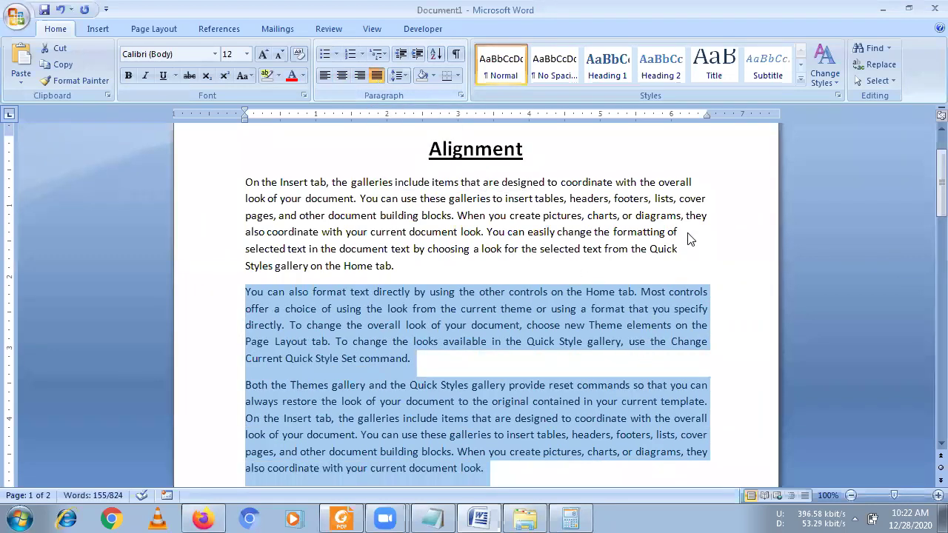
# Zoom out to 70% so both pages show side by side
pyautogui.scroll(-2, 859, 500)
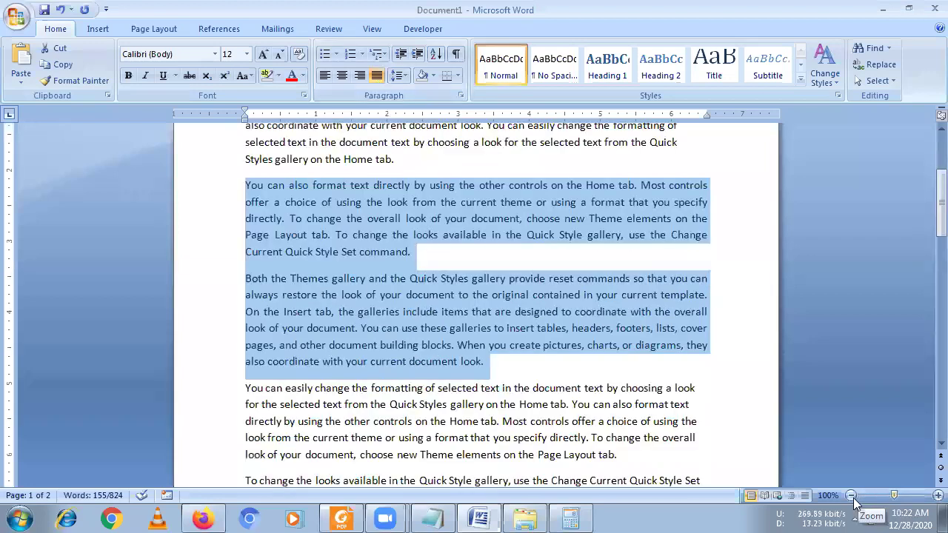
pyautogui.click(851, 495)
pyautogui.click(851, 495)
pyautogui.click(851, 495)
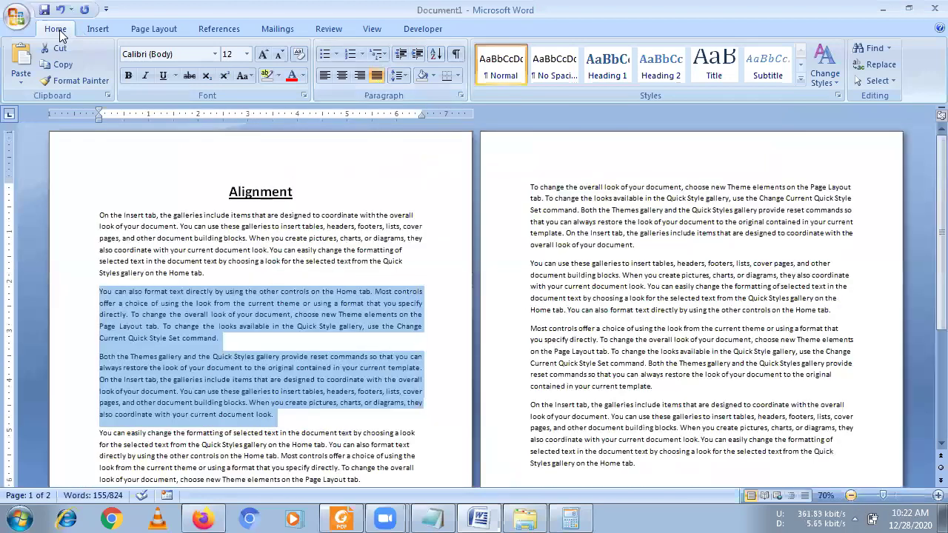
pyautogui.scroll(-5, 389, 295)
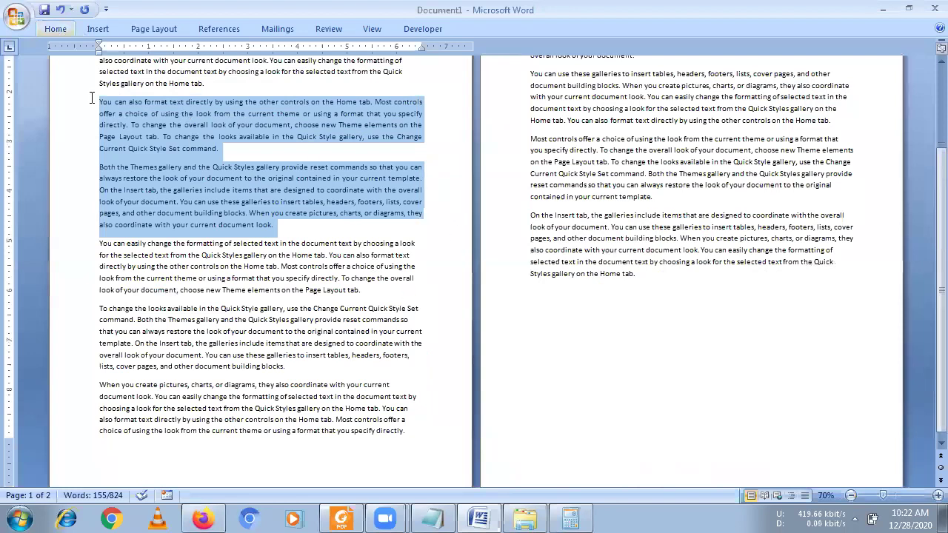
pyautogui.scroll(2, 154, 96)
# Pin the ribbon open and left-align the last paragraph on page 2
pyautogui.hotkey('ctrl', 'a')
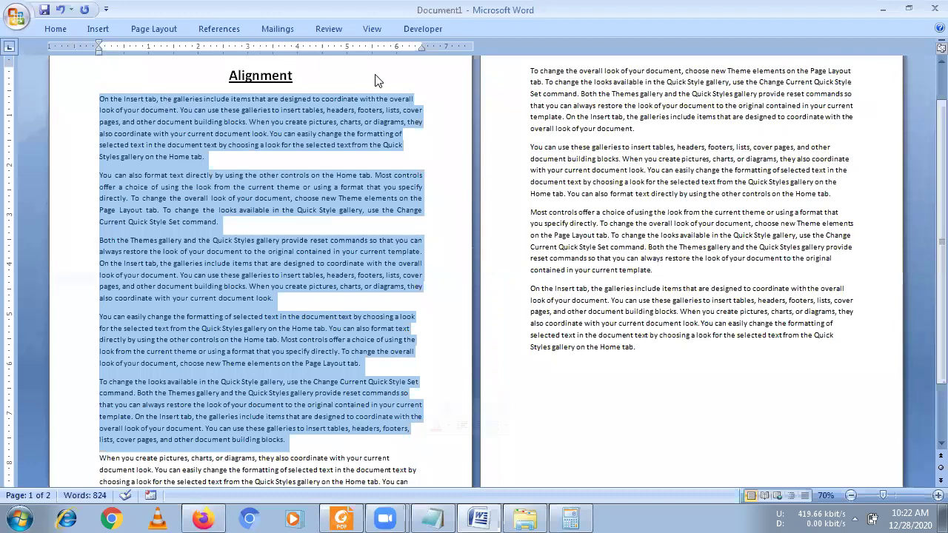
pyautogui.moveTo(530, 288); pyautogui.dragTo(600, 304)
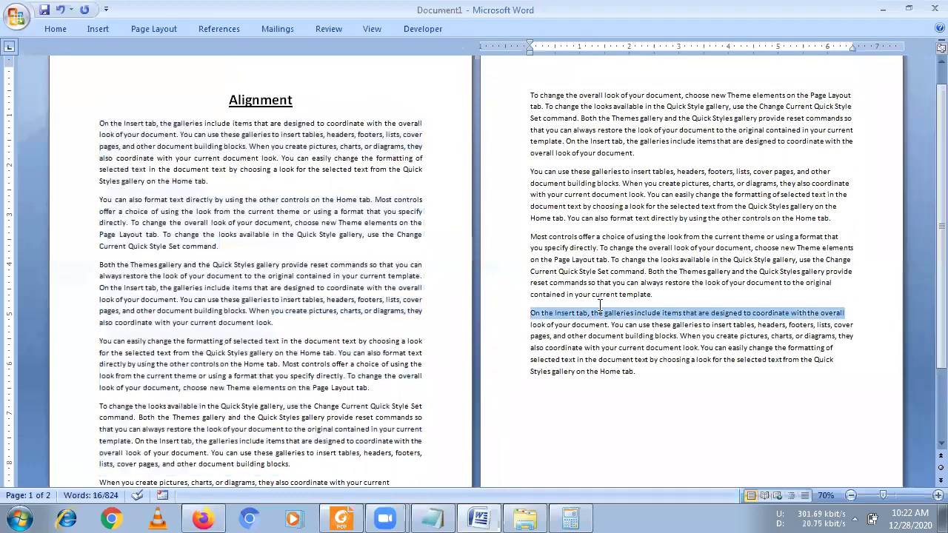
pyautogui.scroll(1, 334, 211)
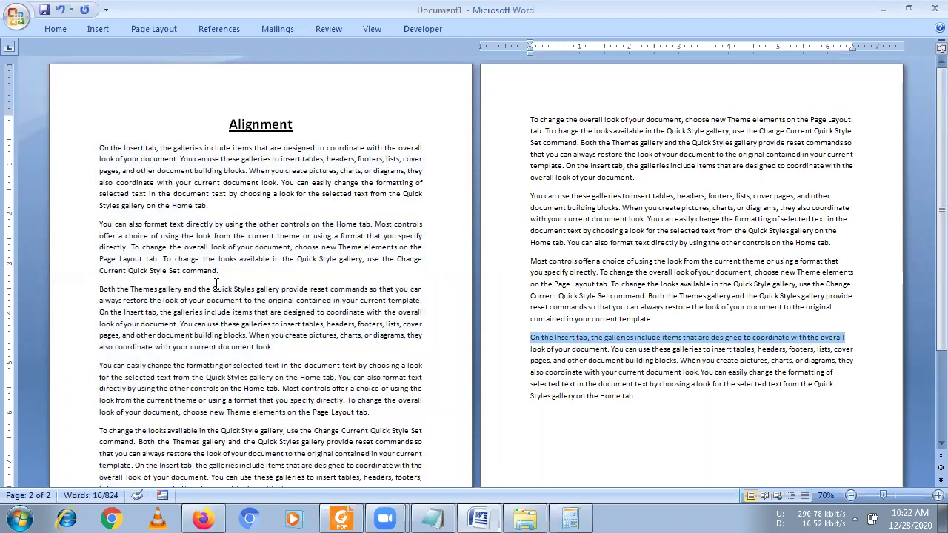
pyautogui.doubleClick(54, 31)
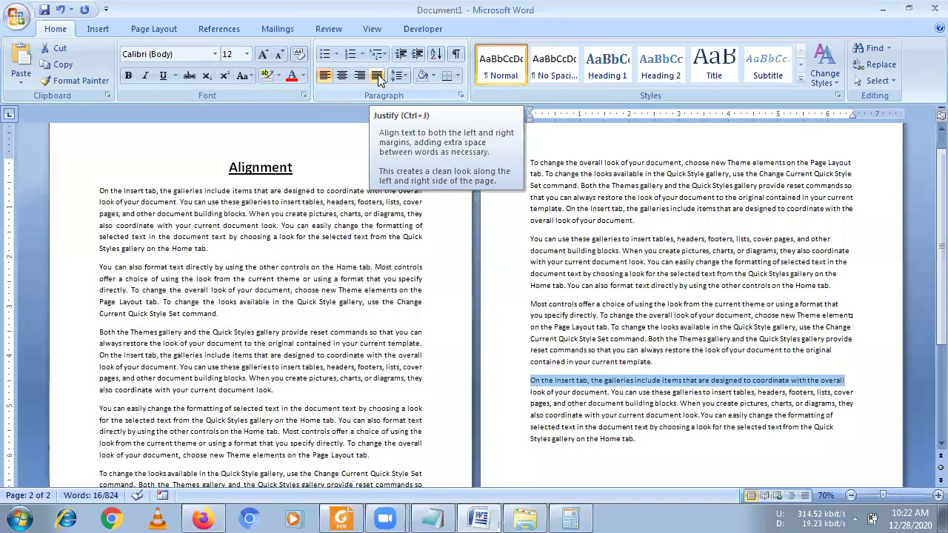
pyautogui.click(323, 81)
# Select the first two paragraphs under Alignment and apply 2.0 line spacing
pyautogui.click(404, 79)
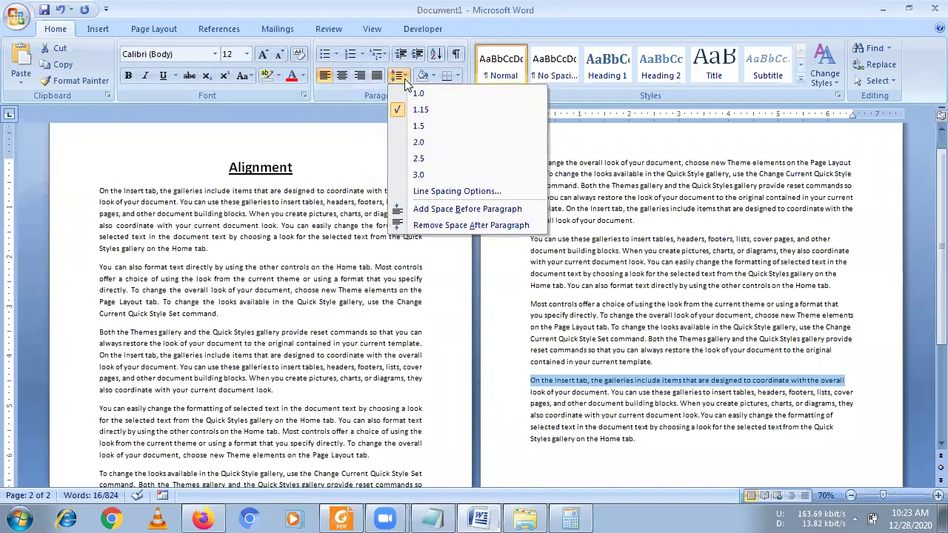
pyautogui.click(191, 233)
pyautogui.moveTo(99, 190); pyautogui.dragTo(170, 268)
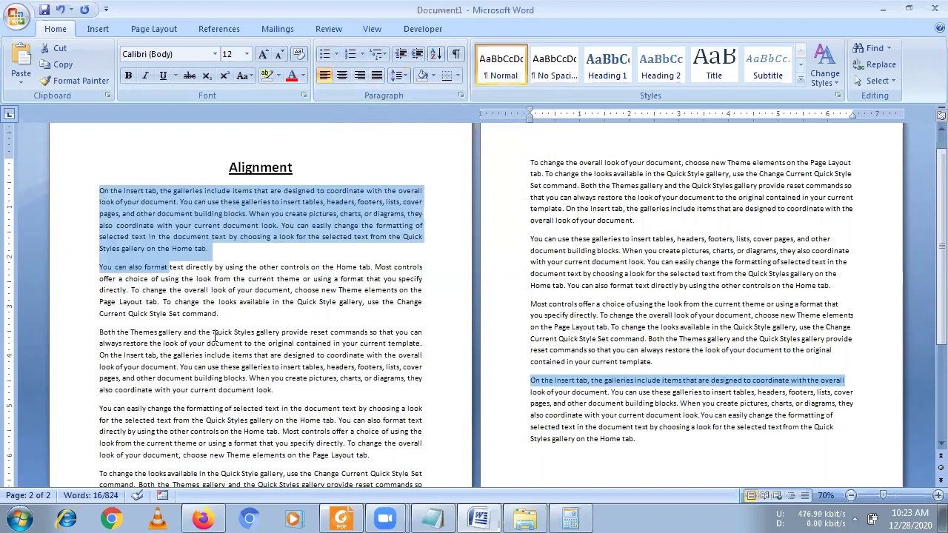
pyautogui.moveTo(215, 332); pyautogui.dragTo(222, 316)
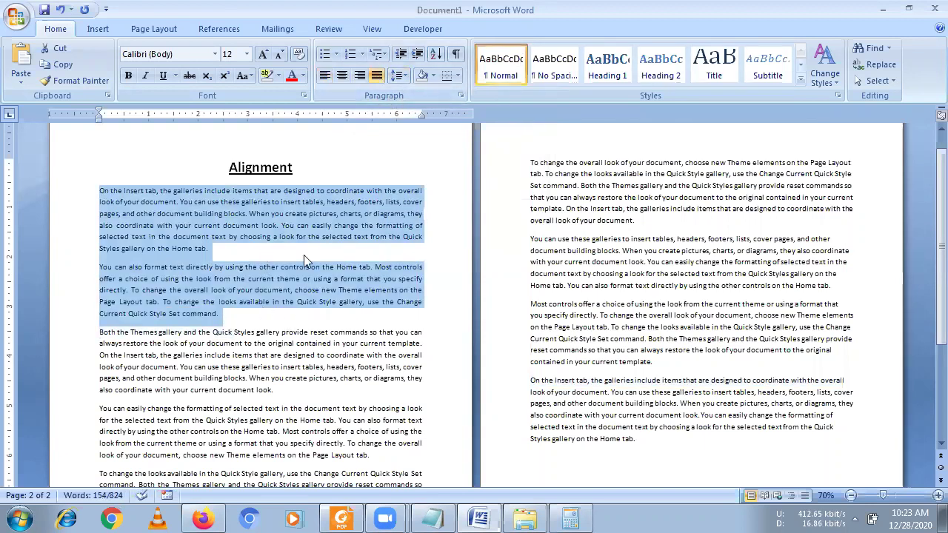
pyautogui.click(399, 77)
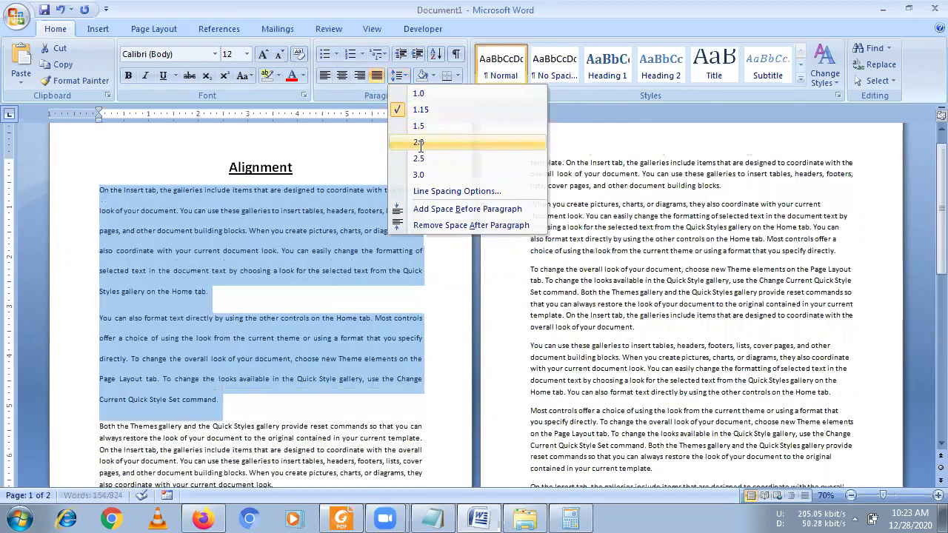
pyautogui.press('Return')
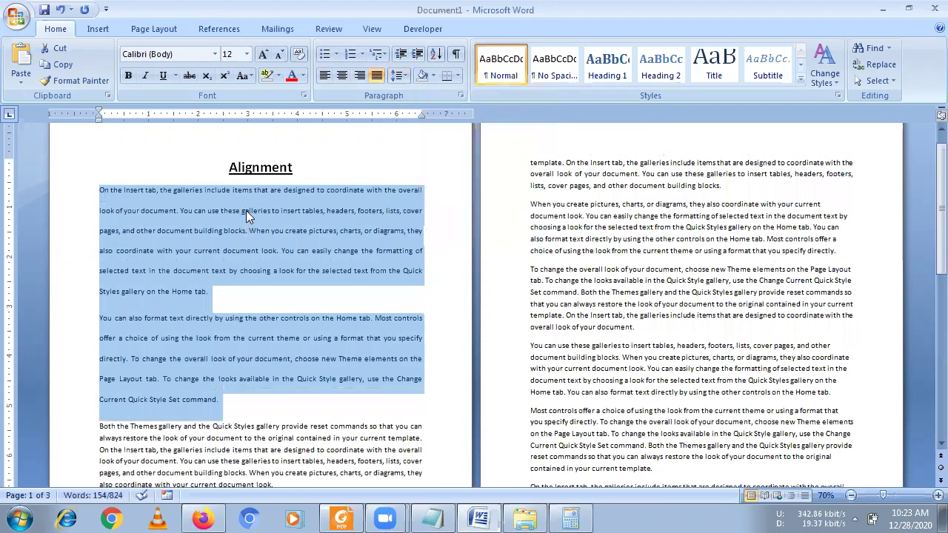
# Try 2.5 spacing, then set the two paragraphs to 1.0 line spacing
pyautogui.click(403, 76)
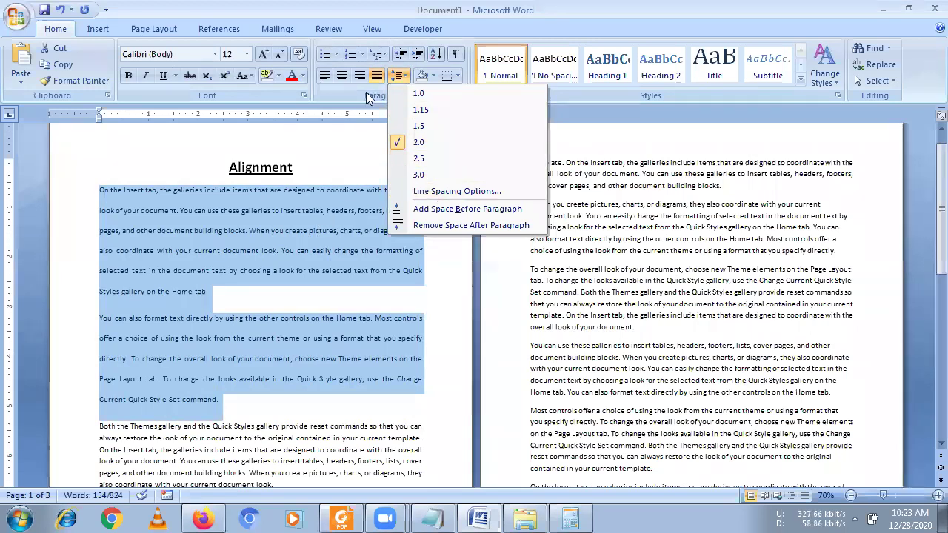
pyautogui.click(401, 77)
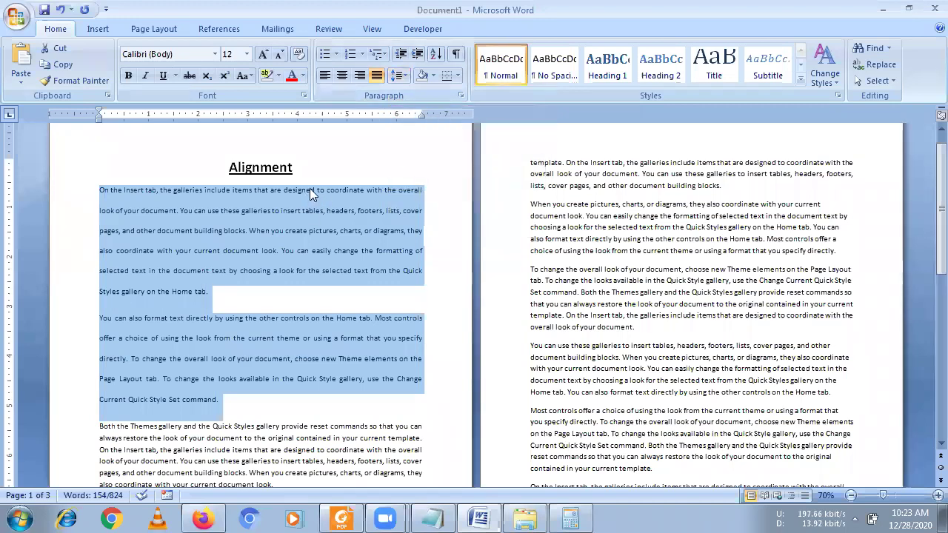
pyautogui.click(406, 75)
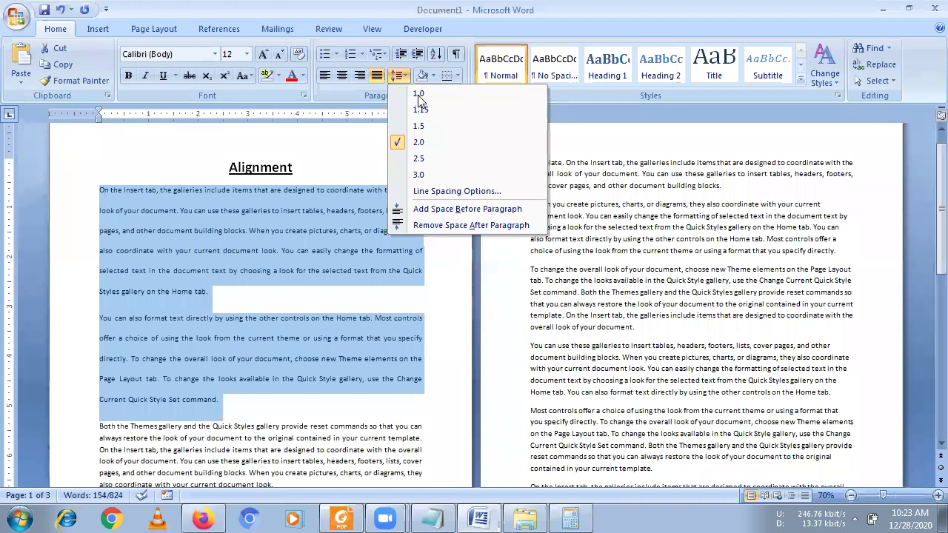
pyautogui.click(418, 94)
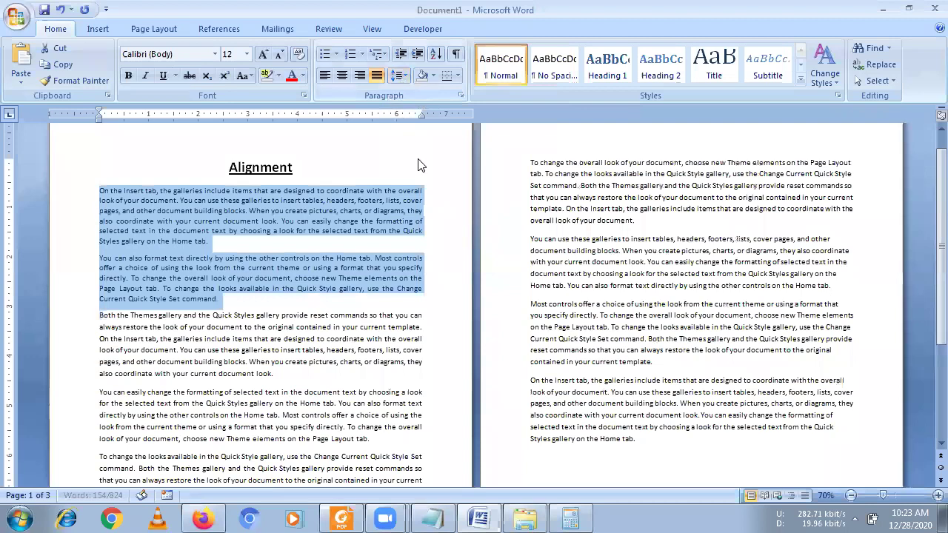
pyautogui.click(403, 78)
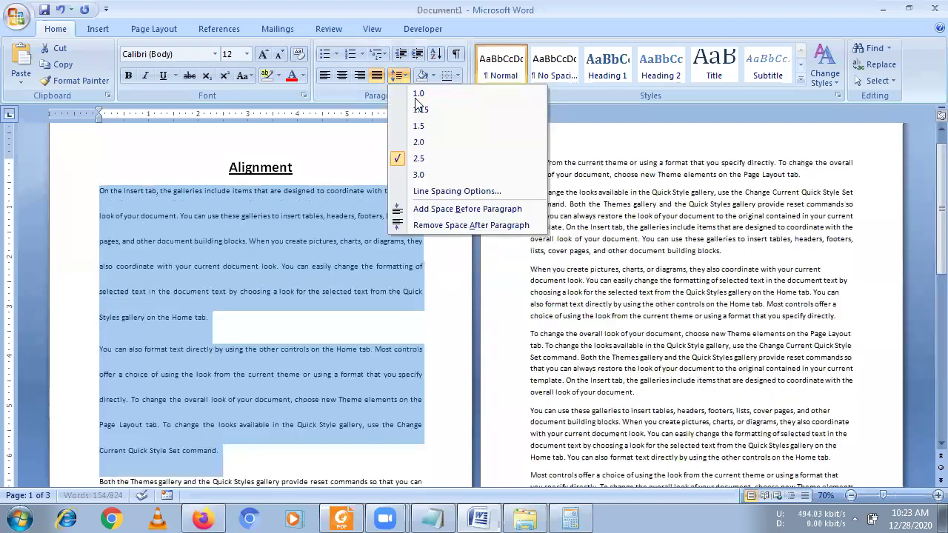
pyautogui.click(418, 95)
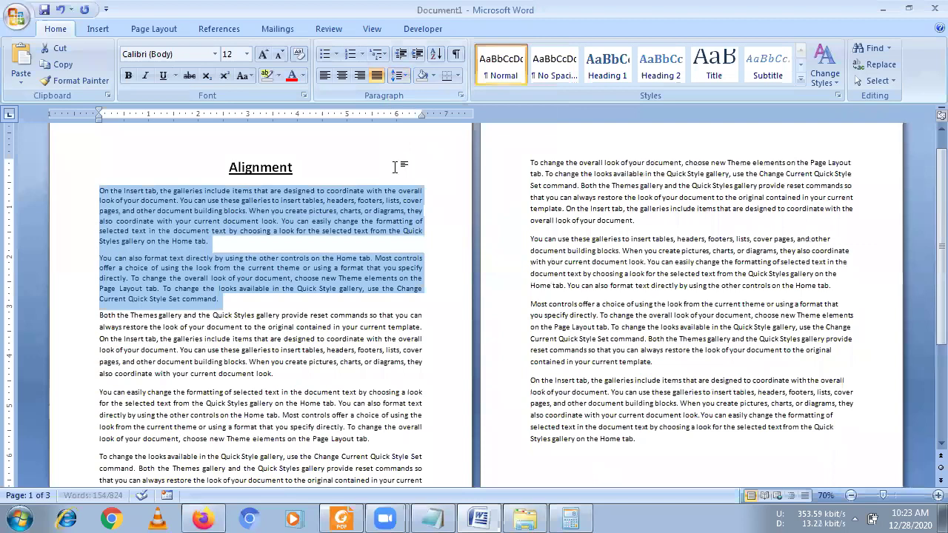
pyautogui.click(395, 167)
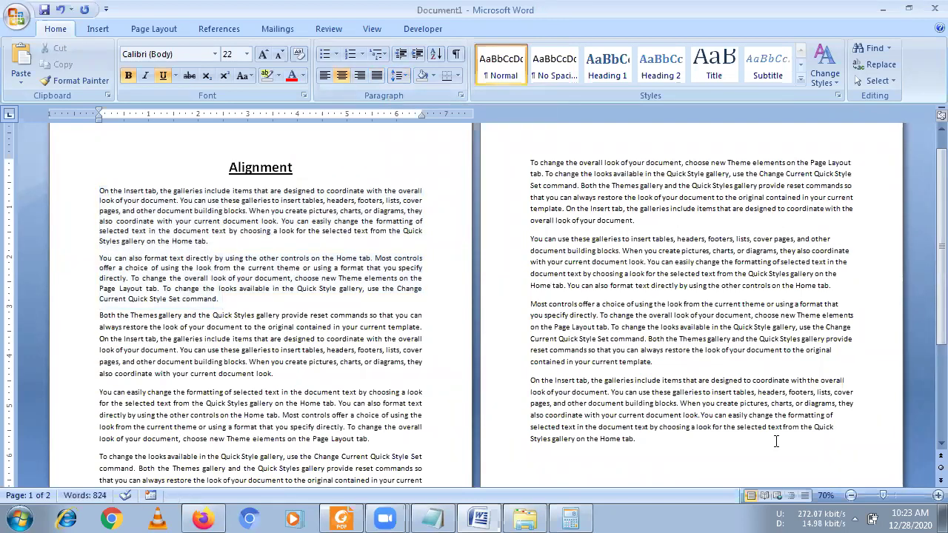